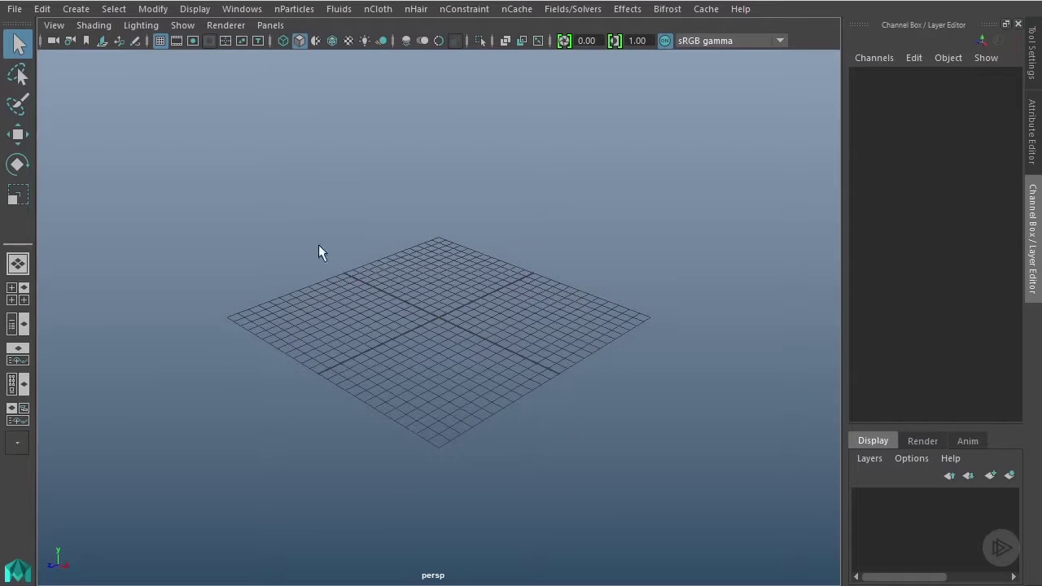
# Set the linear working unit to inch in the preferences and save them.
pyautogui.click(240, 9)
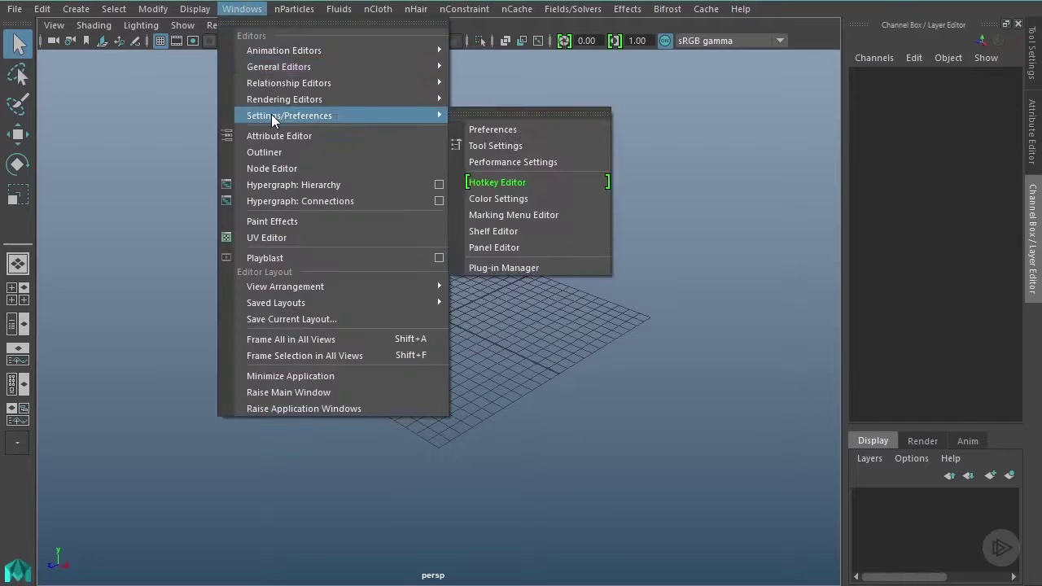
pyautogui.moveTo(443, 116)
pyautogui.click(477, 129)
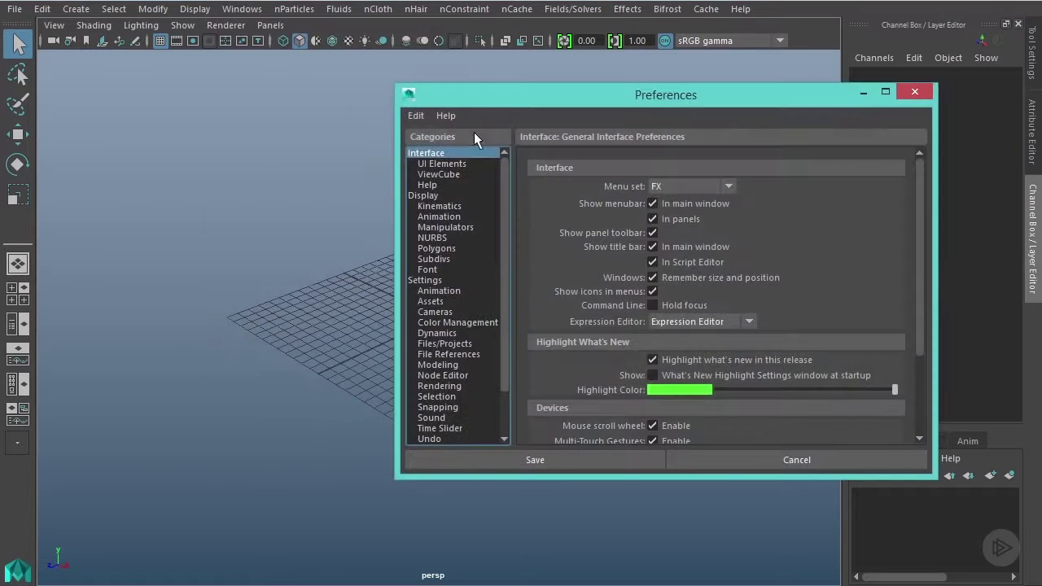
pyautogui.click(421, 280)
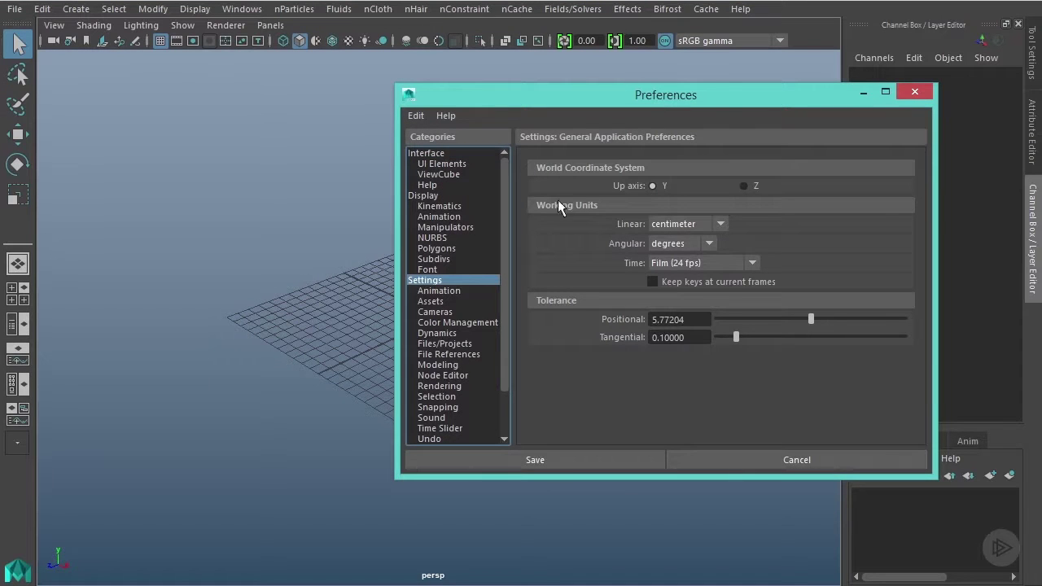
pyautogui.click(719, 225)
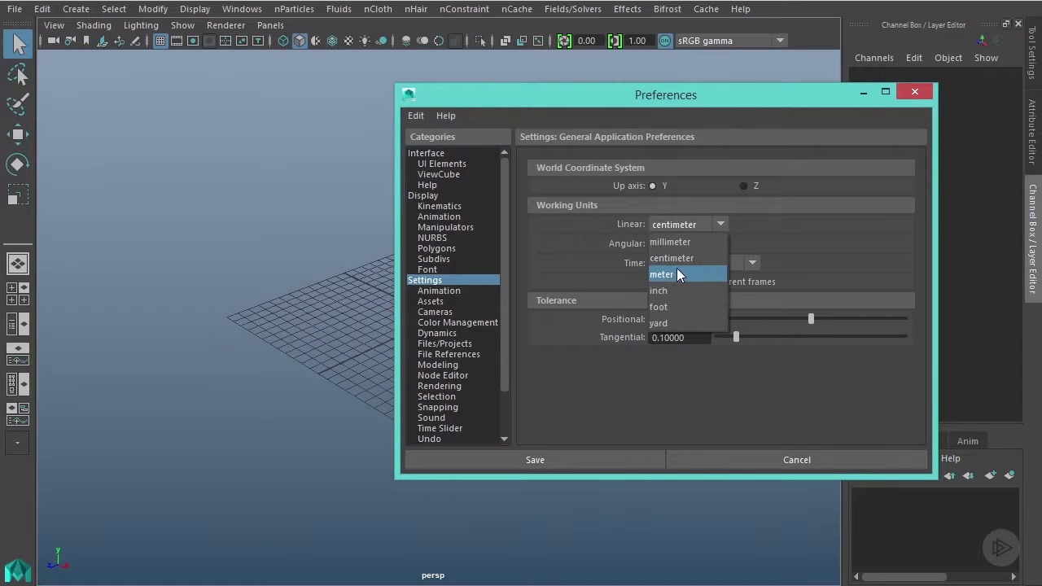
pyautogui.click(677, 291)
pyautogui.click(564, 460)
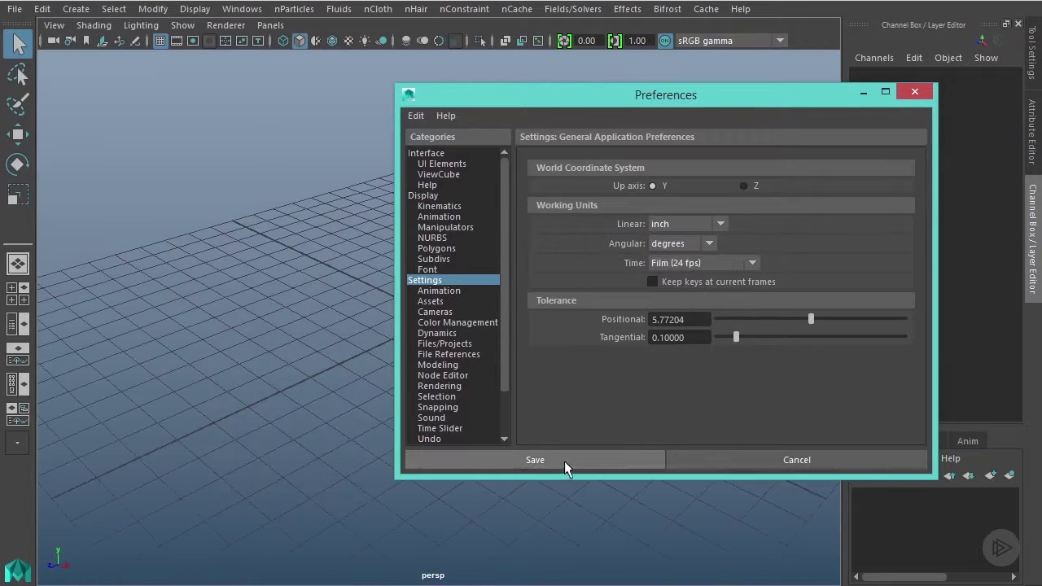
# Set the grid to draw lines every 10 units and turn off its subdivision lines.
pyautogui.rightClick(159, 40)
pyautogui.click(197, 70)
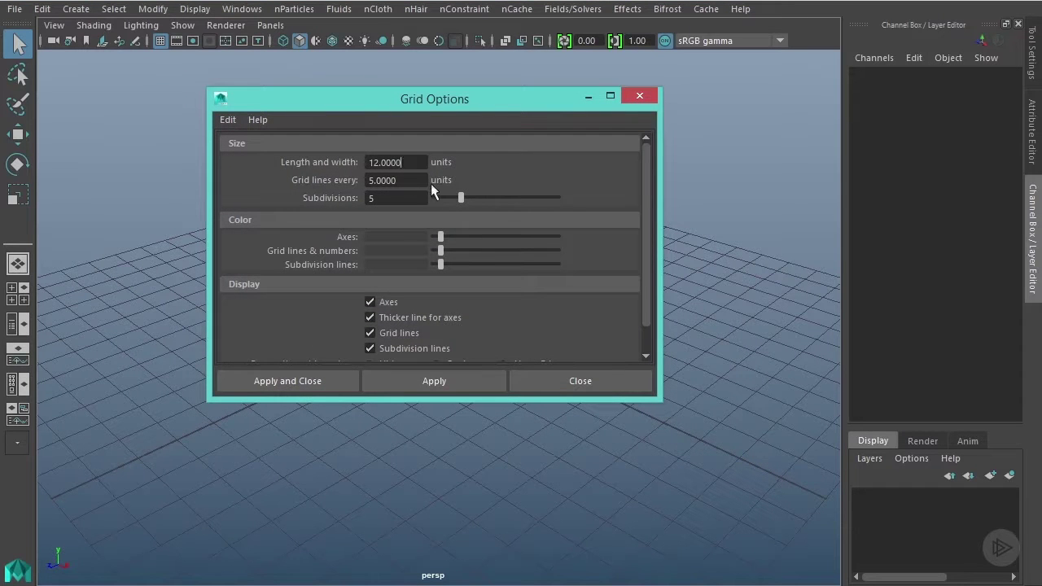
pyautogui.moveTo(408, 180); pyautogui.dragTo(354, 180)
pyautogui.write('10')
pyautogui.press('Return')
pyautogui.click(368, 348)
pyautogui.click(435, 376)
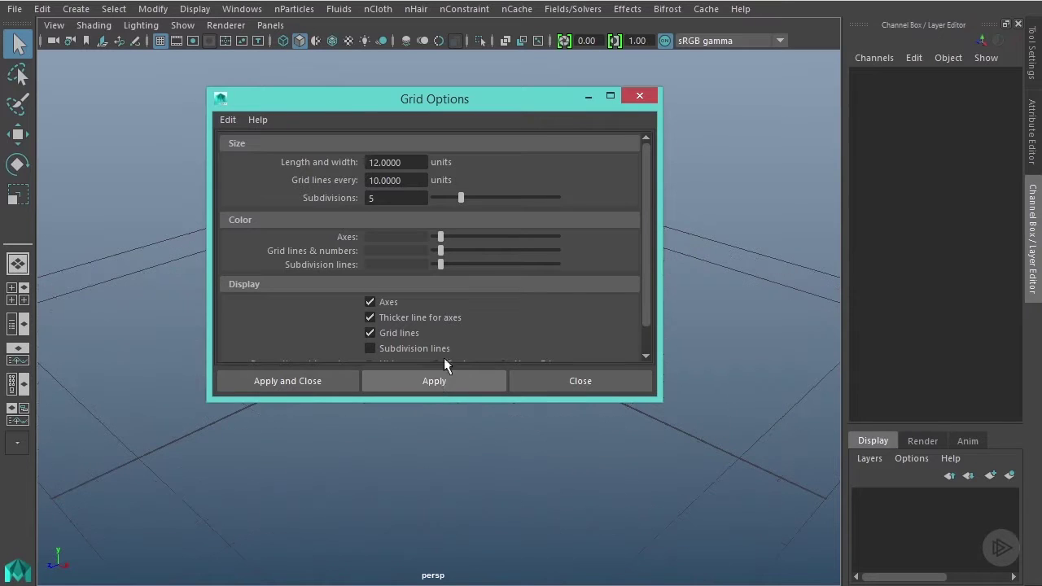
pyautogui.click(267, 382)
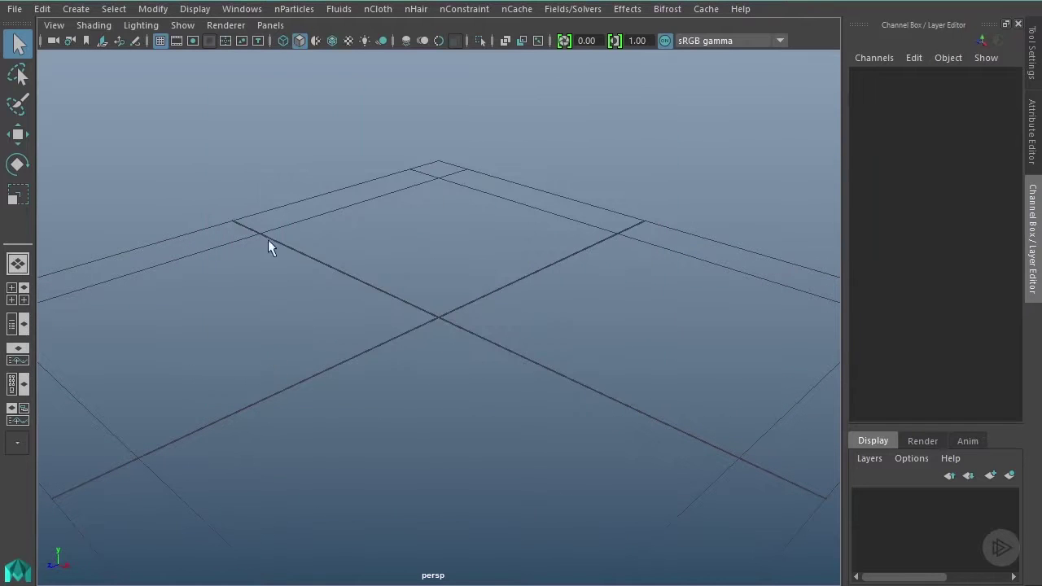
# Create a polygon plane at the origin with its width and height subdivisions set to 1.
pyautogui.scroll(-5, 337, 268)
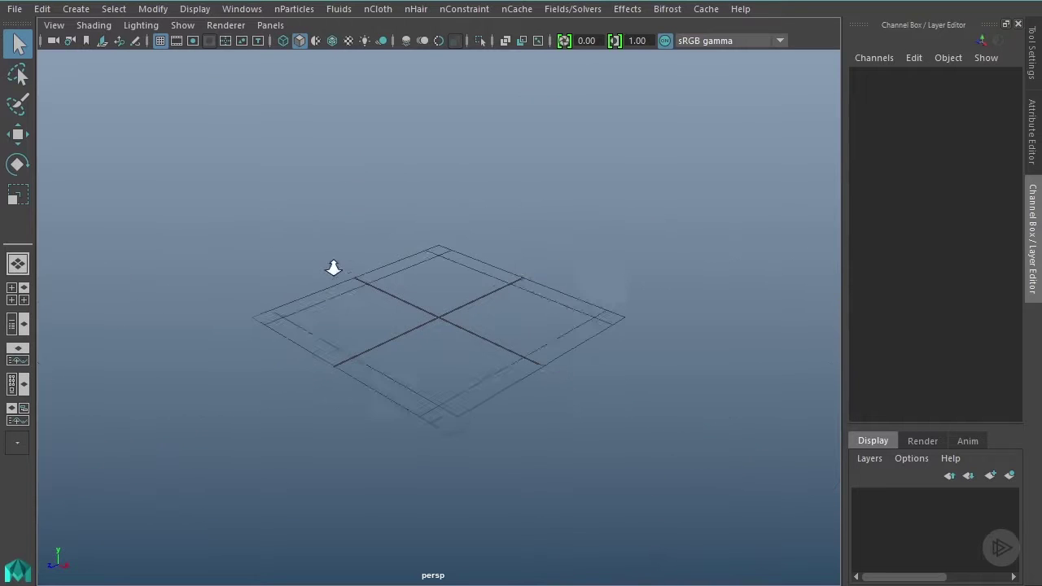
pyautogui.moveTo(526, 320)
pyautogui.keyDown('alt'); pyautogui.mouseDown()
pyautogui.moveTo(370, 336)
pyautogui.moveTo(561, 323)
pyautogui.moveTo(481, 323)
pyautogui.moveTo(458, 336)
pyautogui.moveTo(520, 337)
pyautogui.mouseUp(); pyautogui.keyUp('alt')
pyautogui.scroll(-3, 439, 317)
pyautogui.press('space')
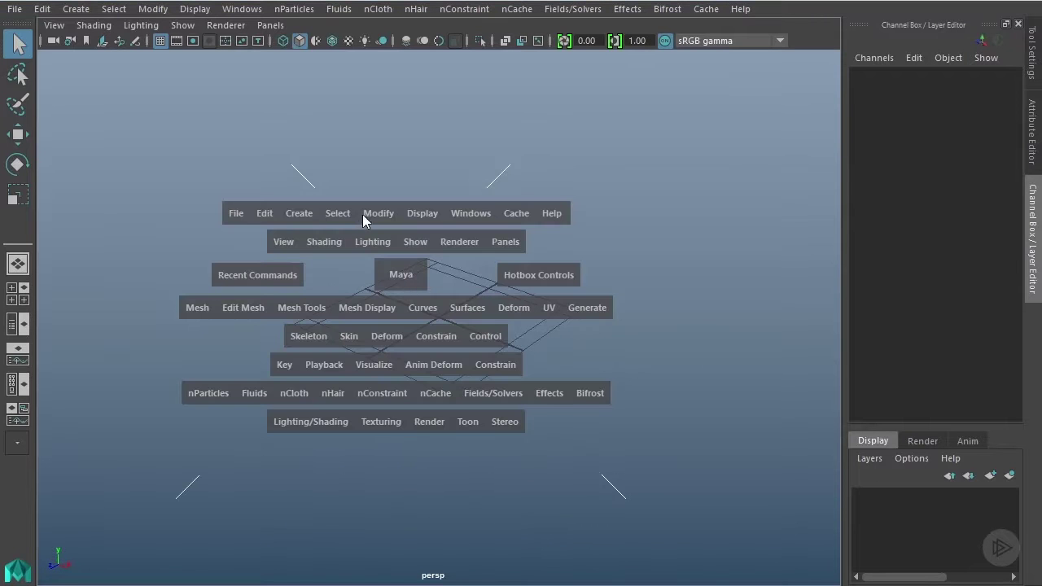
pyautogui.click(298, 215)
pyautogui.moveTo(346, 276)
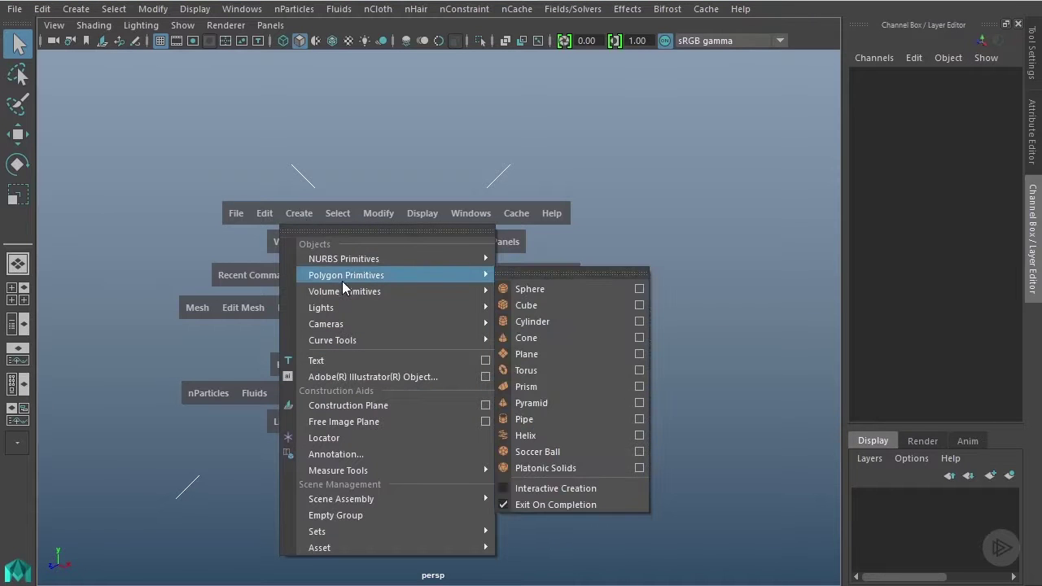
pyautogui.click(523, 351)
pyautogui.keyDown('alt'); pyautogui.moveTo(522, 343); pyautogui.dragTo(773, 390, button='right'); pyautogui.keyUp('alt')
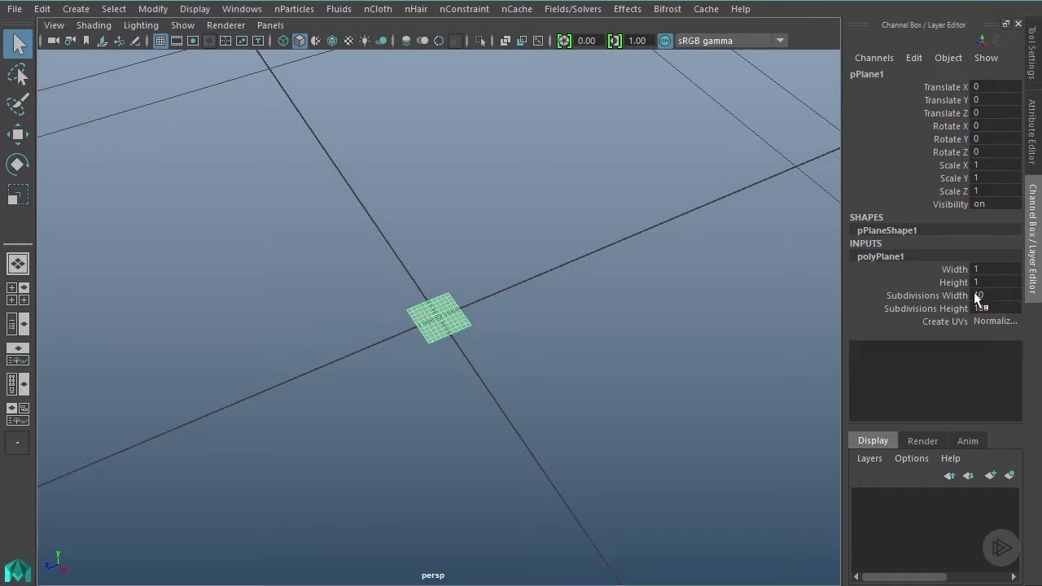
pyautogui.moveTo(977, 293); pyautogui.dragTo(987, 306)
pyautogui.write('1')
pyautogui.press('Return')
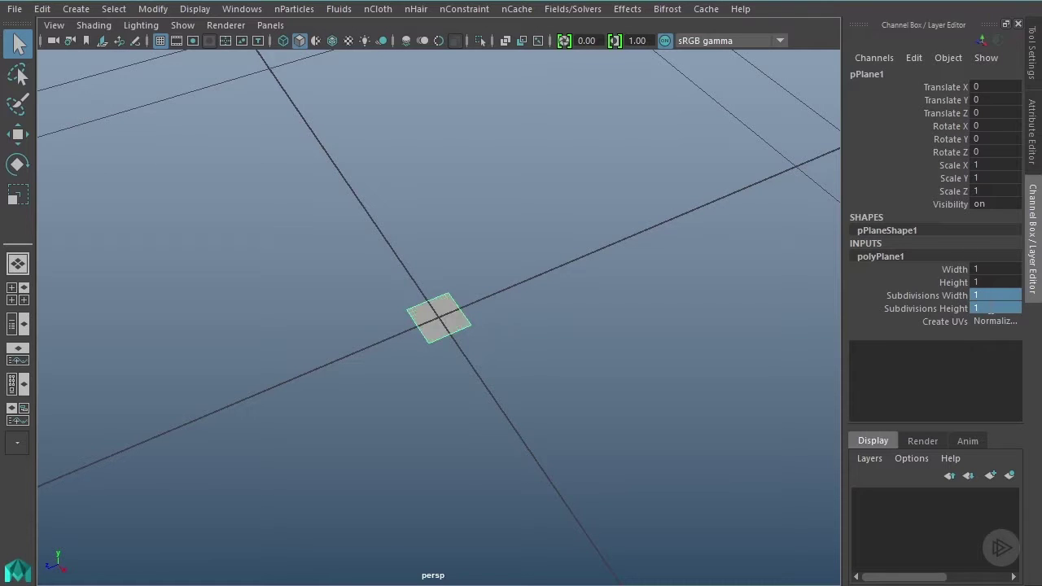
# Stand the plane upright by rotating it 90 degrees about X, and set its scale to 66 on all three axes.
pyautogui.click(479, 320)
pyautogui.click(448, 318)
pyautogui.keyDown('alt'); pyautogui.moveTo(504, 353); pyautogui.dragTo(481, 320, button='right'); pyautogui.keyUp('alt')
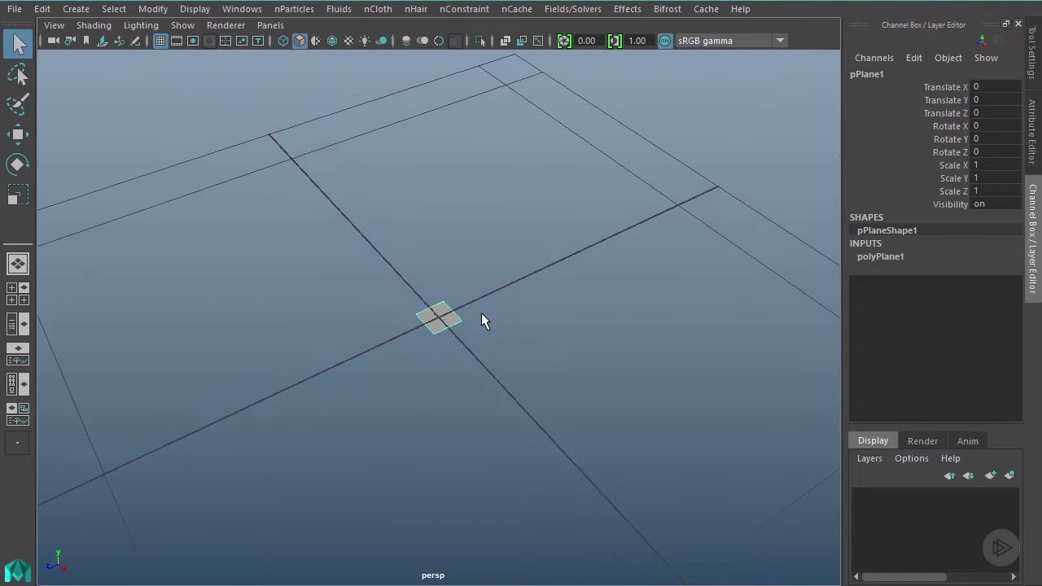
pyautogui.press('e')
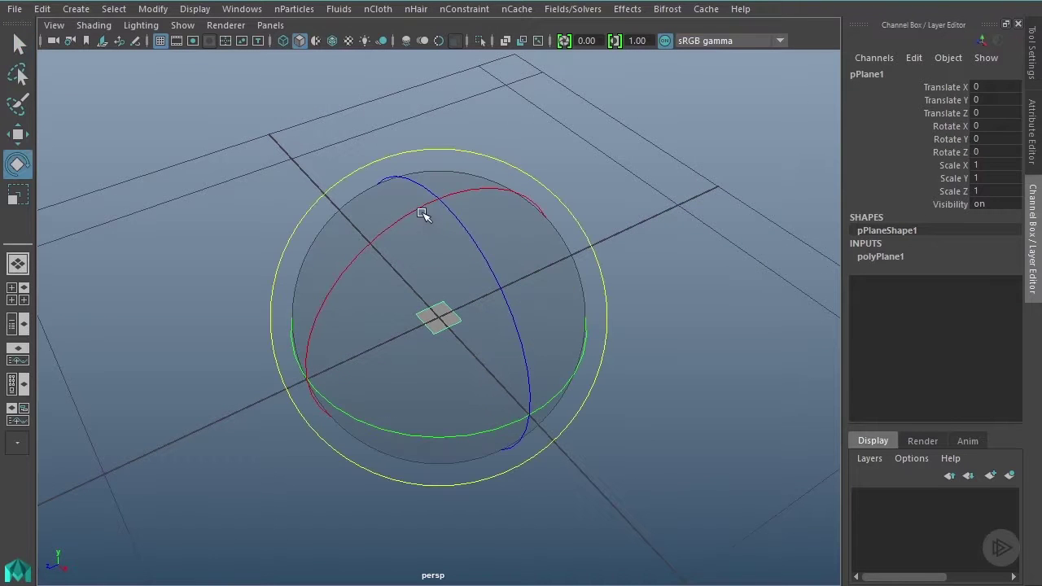
pyautogui.moveTo(418, 211); pyautogui.dragTo(325, 259)
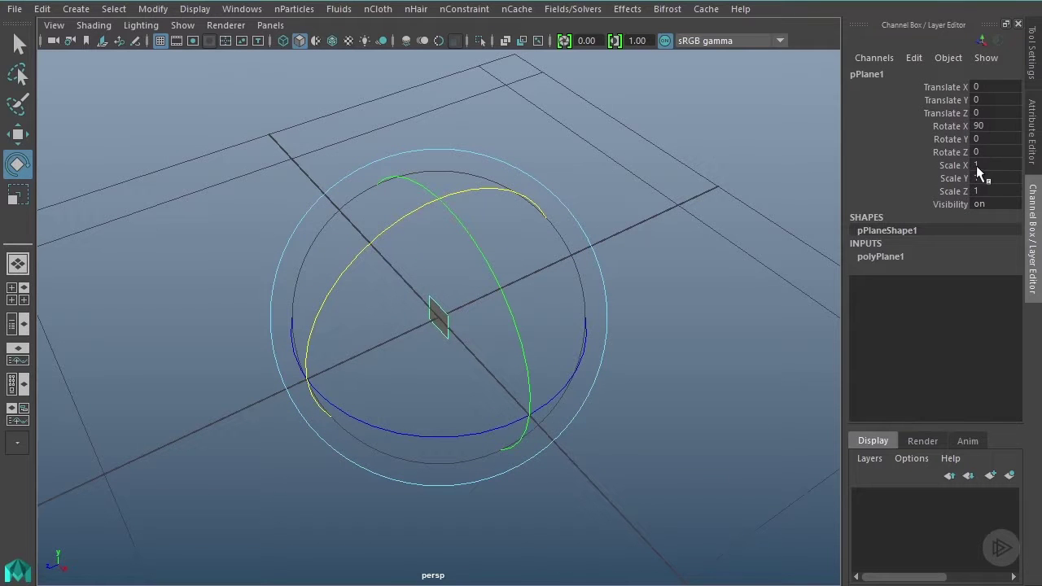
pyautogui.moveTo(976, 162); pyautogui.dragTo(986, 188)
pyautogui.write('66')
pyautogui.press('Return')
# Duplicate the upright plane and move the copy back to about -100.6 in Z.
pyautogui.keyDown('alt'); pyautogui.moveTo(600, 270); pyautogui.dragTo(356, 304); pyautogui.keyUp('alt')
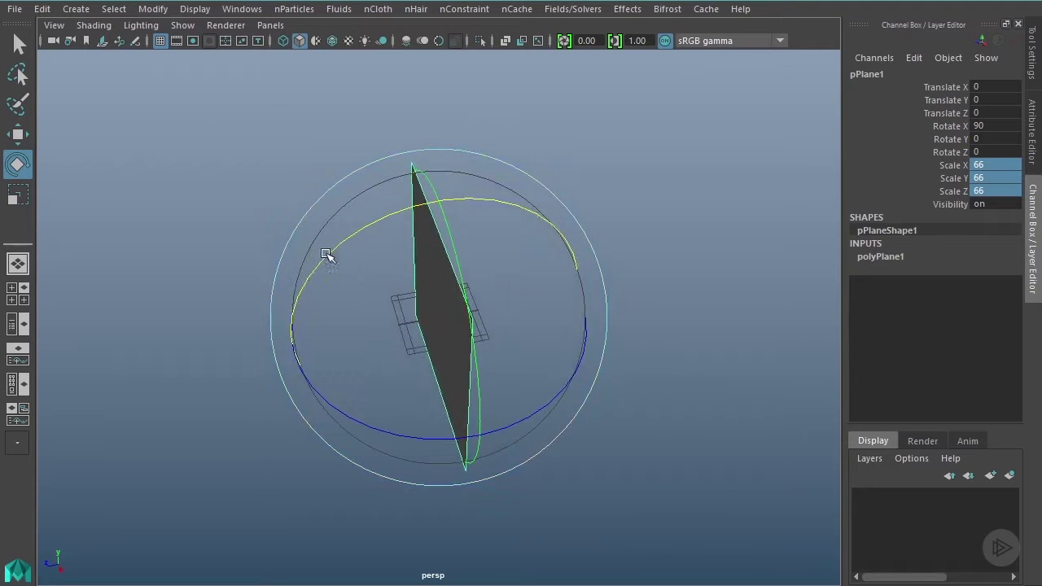
pyautogui.press('w')
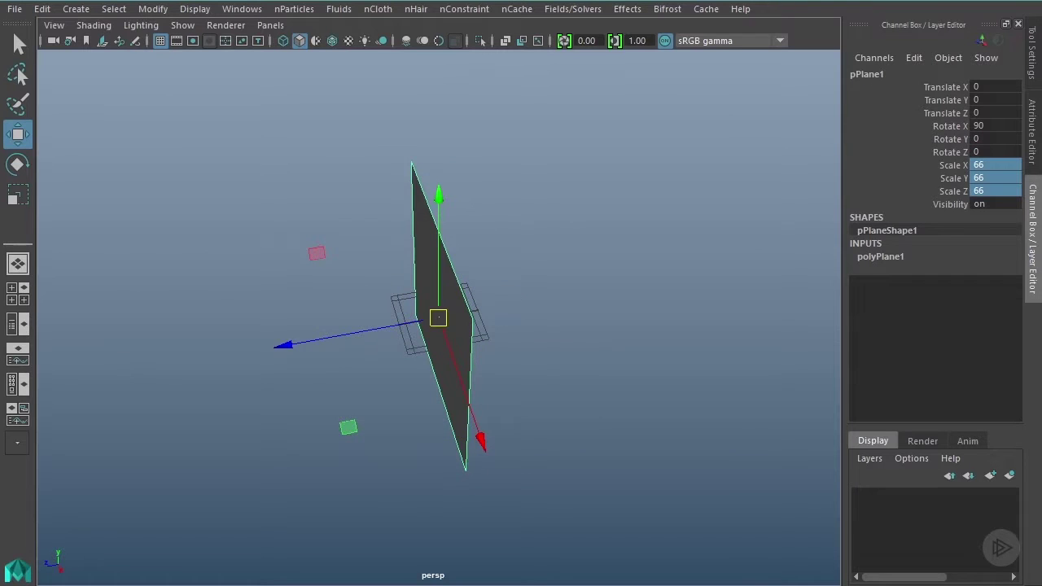
pyautogui.hotkey('ctrl', 'd')
pyautogui.moveTo(293, 344); pyautogui.dragTo(628, 338)
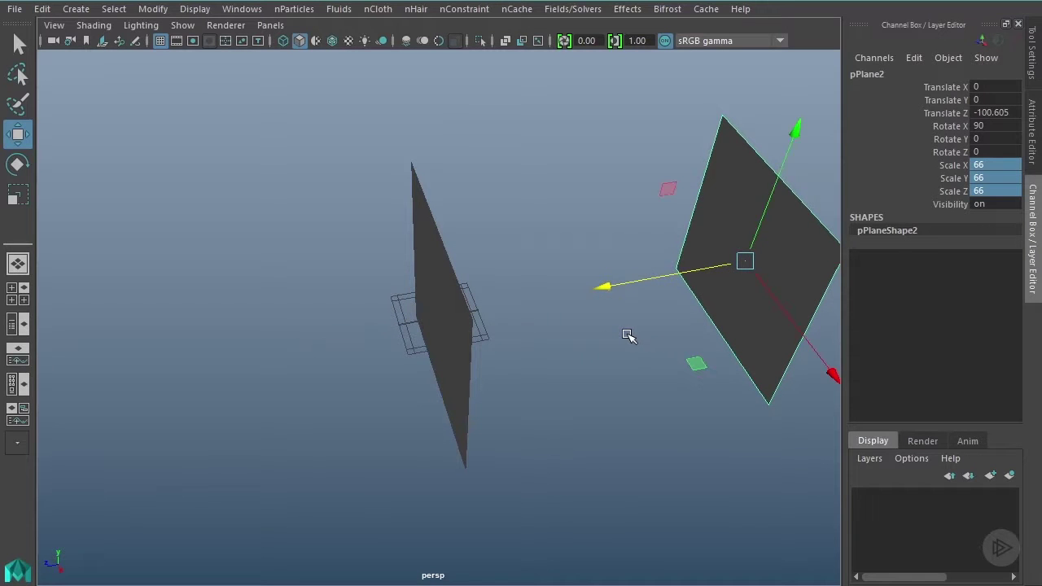
# Duplicate the original plane again, rotate the copy 90 degrees in Y and move it to about -100.9 in X.
pyautogui.click(424, 269)
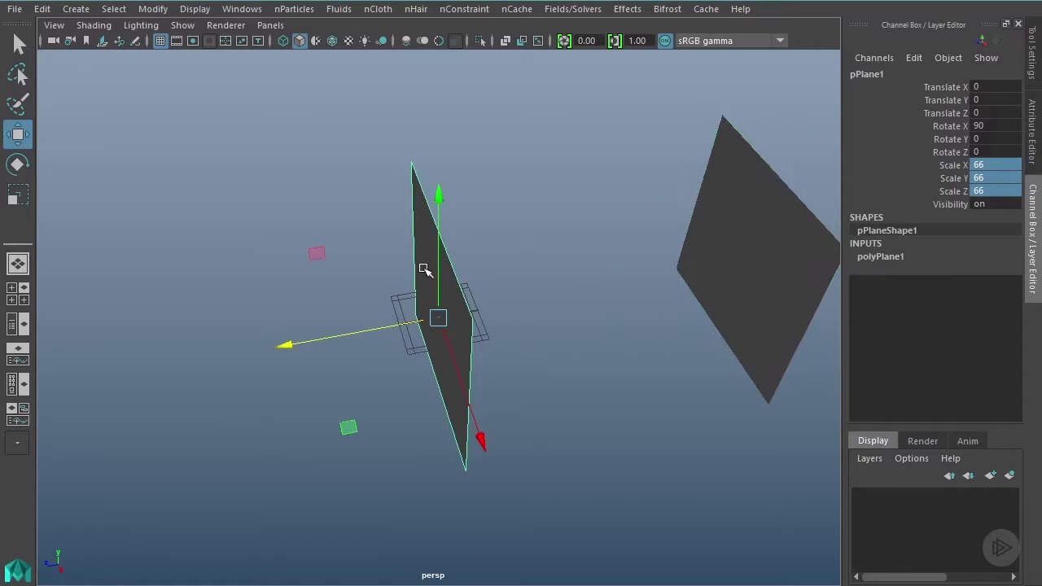
pyautogui.hotkey('ctrl', 'd')
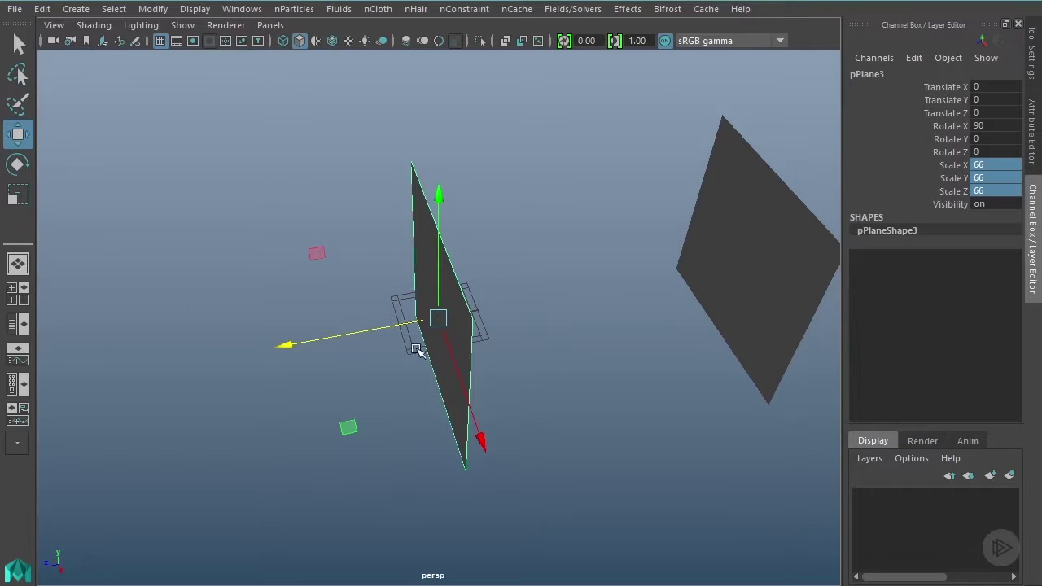
pyautogui.press('e')
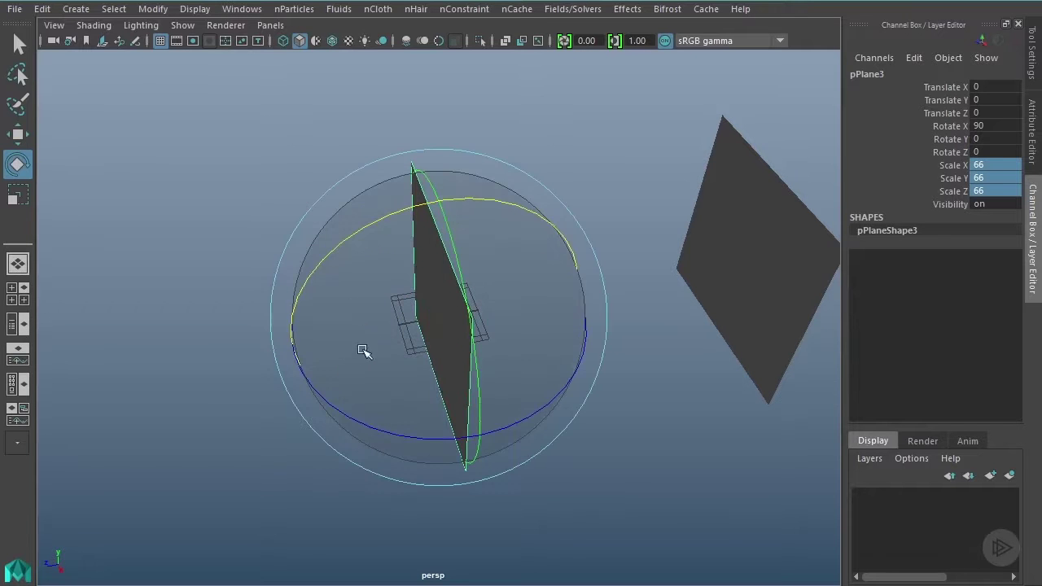
pyautogui.moveTo(345, 415); pyautogui.dragTo(463, 412)
pyautogui.keyDown('alt'); pyautogui.moveTo(364, 376); pyautogui.dragTo(479, 367); pyautogui.keyUp('alt')
pyautogui.press('w')
pyautogui.moveTo(589, 349); pyautogui.dragTo(274, 284)
pyautogui.moveTo(439, 289)
pyautogui.keyDown('alt'); pyautogui.mouseDown()
pyautogui.moveTo(374, 288)
pyautogui.moveTo(298, 258)
pyautogui.moveTo(481, 258)
pyautogui.moveTo(428, 301)
pyautogui.mouseUp(); pyautogui.keyUp('alt')
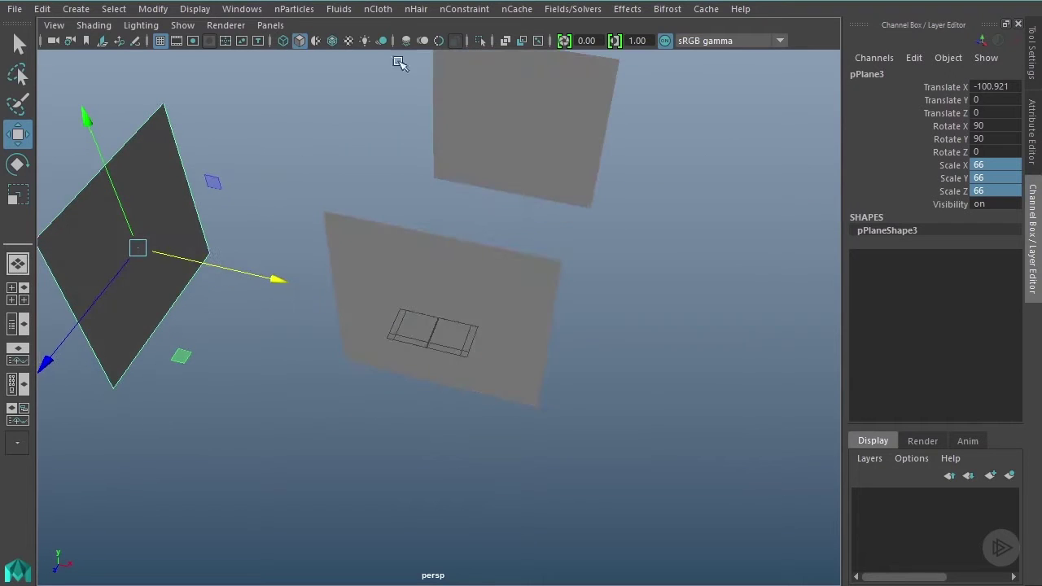
pyautogui.keyDown('alt'); pyautogui.moveTo(454, 355); pyautogui.dragTo(386, 321); pyautogui.keyUp('alt')
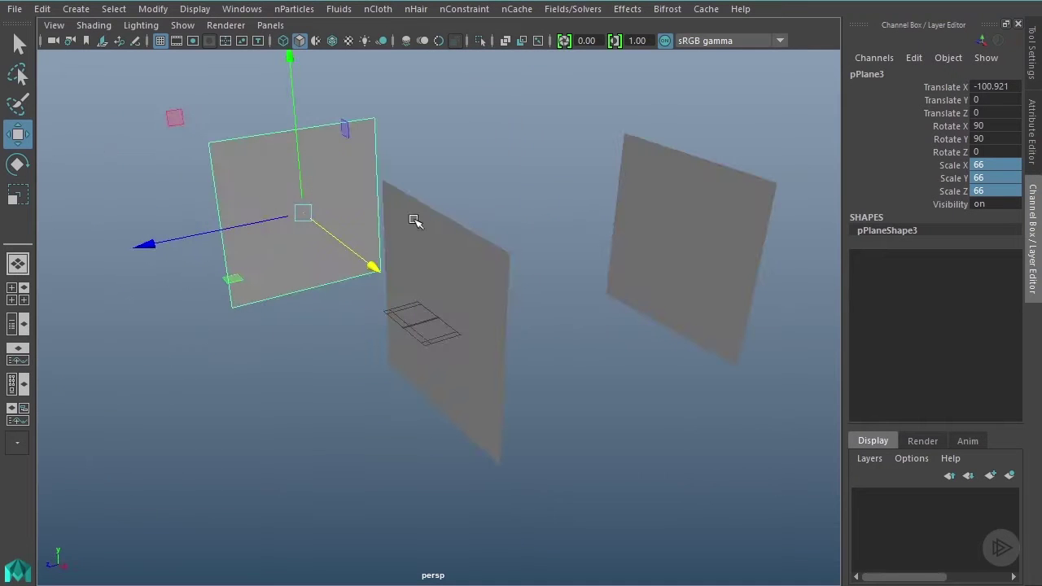
# Move the original plane back along Z so that it stands behind its first copy.
pyautogui.click(444, 229)
pyautogui.keyDown('alt'); pyautogui.moveTo(548, 264); pyautogui.dragTo(463, 225); pyautogui.keyUp('alt')
pyautogui.moveTo(289, 339); pyautogui.dragTo(574, 320, button='middle')
pyautogui.keyDown('alt'); pyautogui.moveTo(574, 321); pyautogui.dragTo(446, 331); pyautogui.keyUp('alt')
pyautogui.keyDown('alt'); pyautogui.moveTo(446, 331); pyautogui.dragTo(530, 446, button='middle'); pyautogui.keyUp('alt')
# Assign a new Surface Shader material to the first copied plane and show the shader's attributes.
pyautogui.click(568, 429)
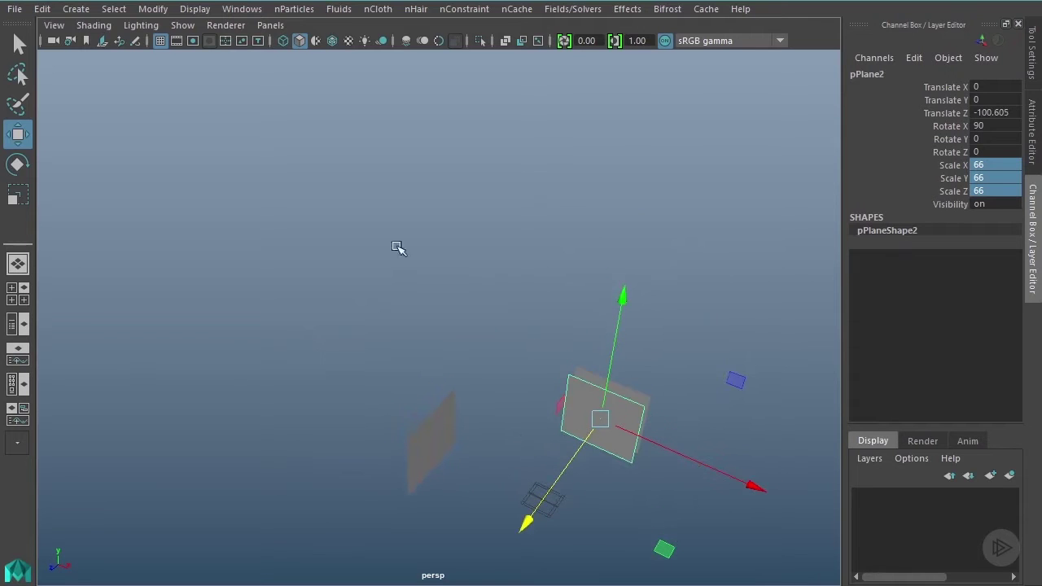
pyautogui.moveTo(183, 99); pyautogui.dragTo(309, 582, button='right')
pyautogui.click(814, 73)
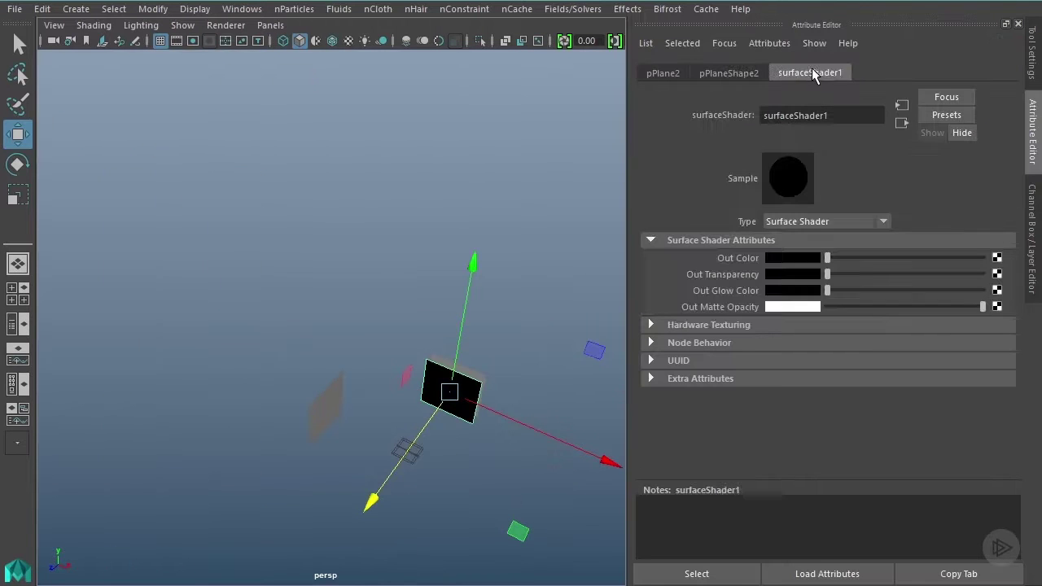
# Connect a File texture to the shader's Out Color and load Robot_Front.jpg from the sourceimages folder.
pyautogui.click(996, 259)
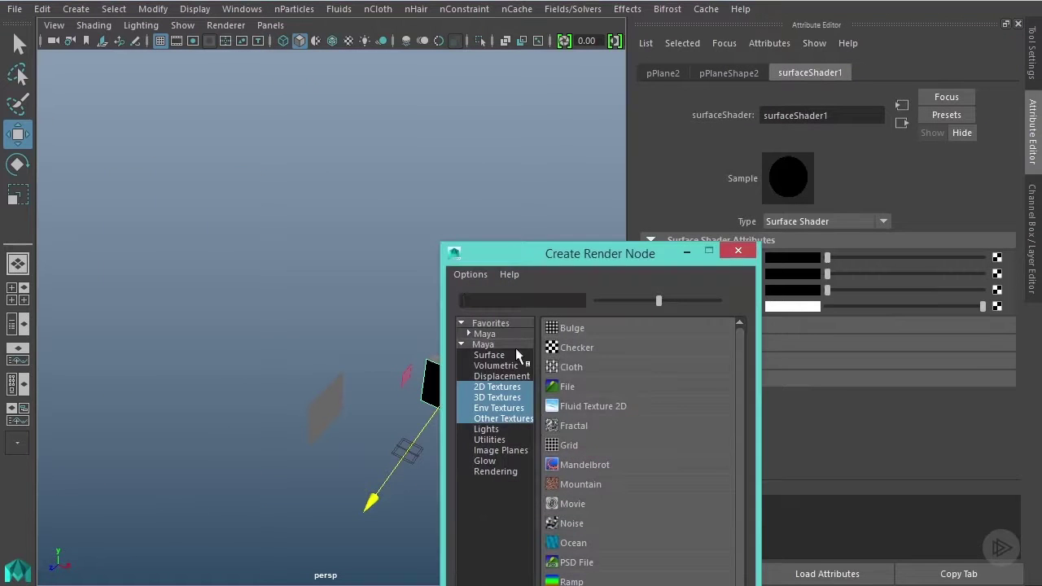
pyautogui.click(563, 388)
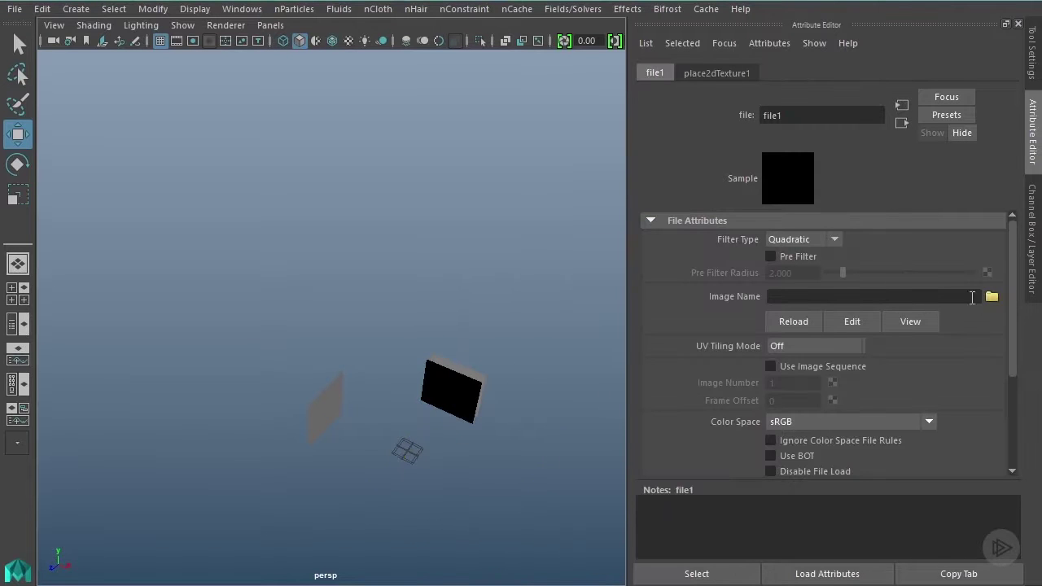
pyautogui.click(991, 298)
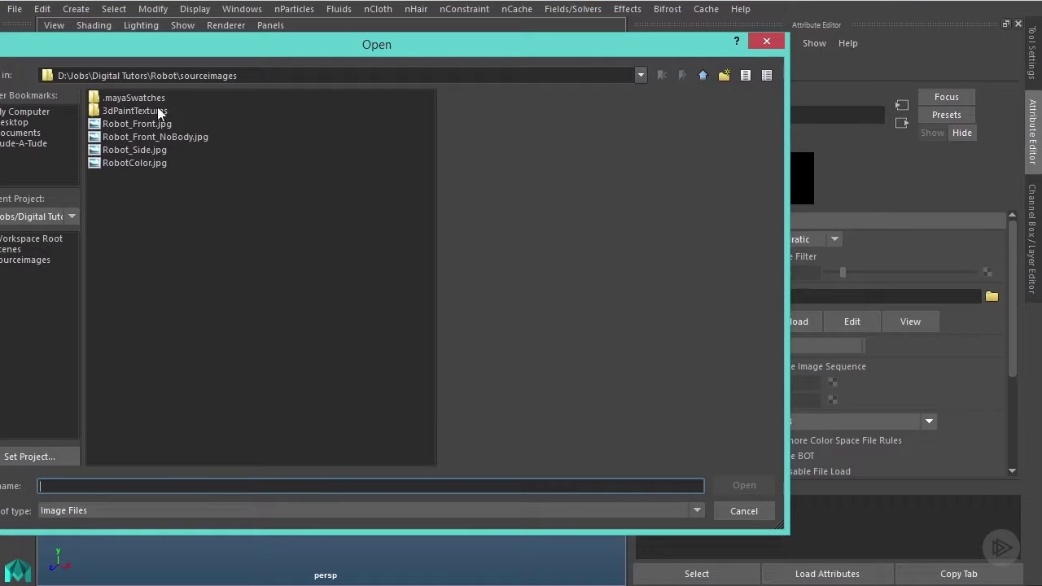
pyautogui.click(95, 128)
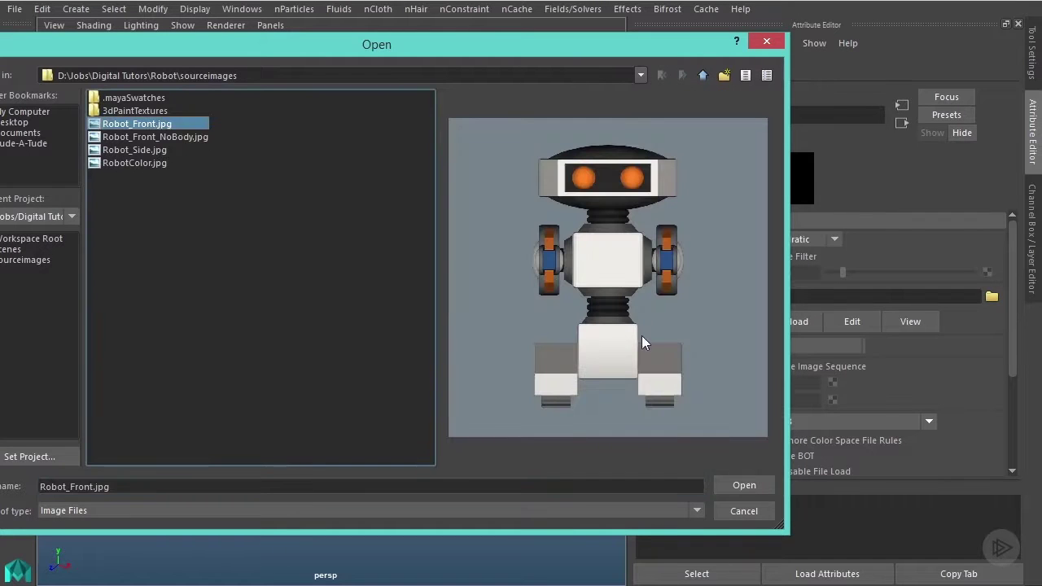
pyautogui.click(743, 486)
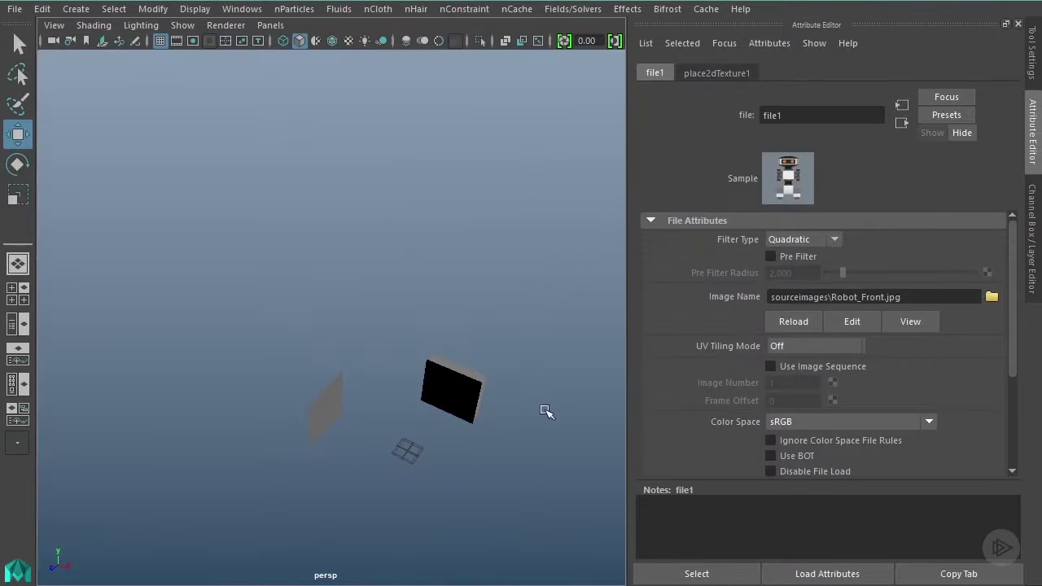
# Turn on textured display in the viewport and frame the plane carrying the robot front image.
pyautogui.click(461, 398)
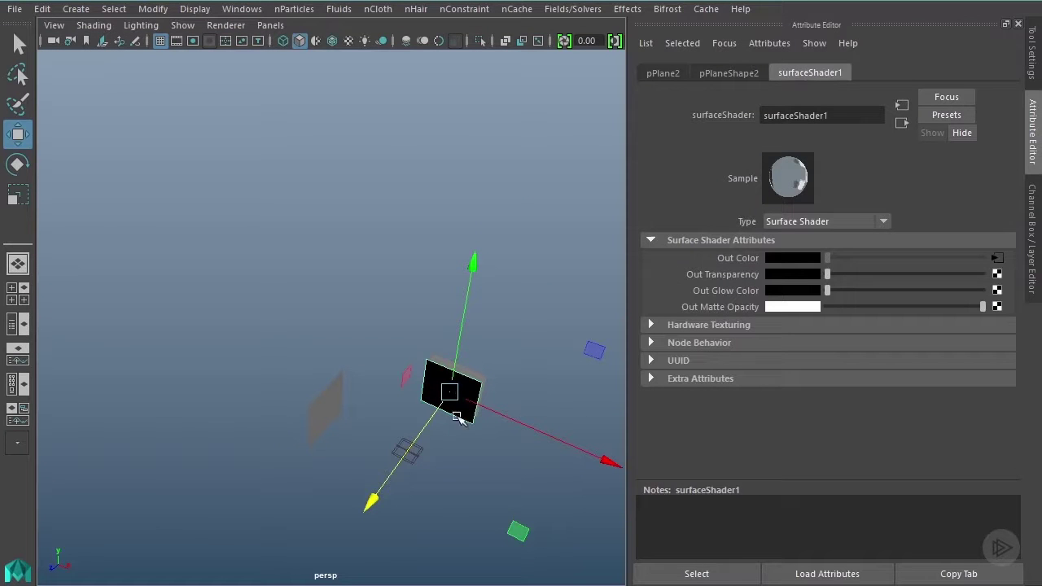
pyautogui.press('6')
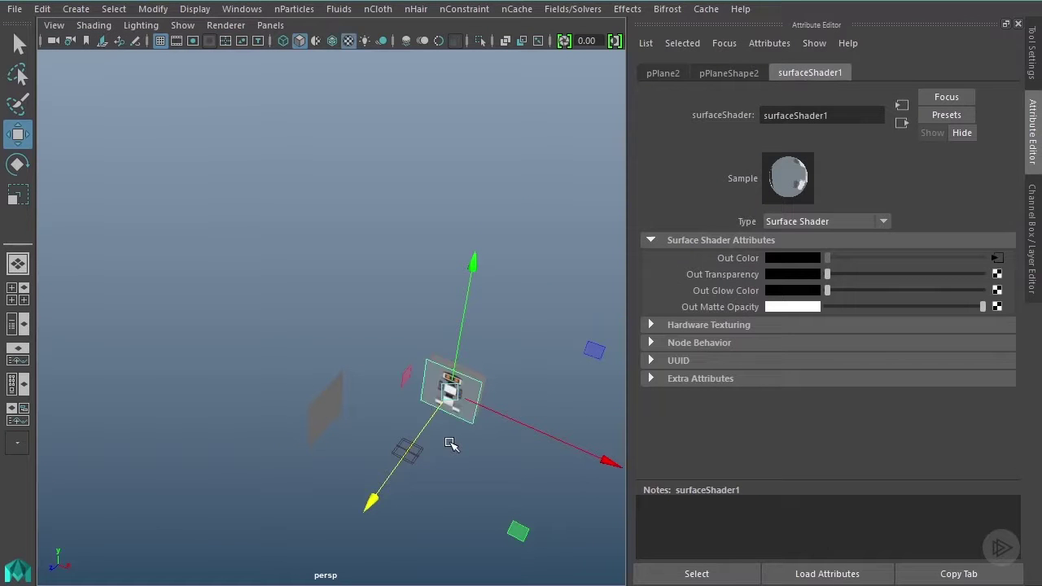
pyautogui.keyDown('alt'); pyautogui.moveTo(442, 442); pyautogui.dragTo(424, 407); pyautogui.keyUp('alt')
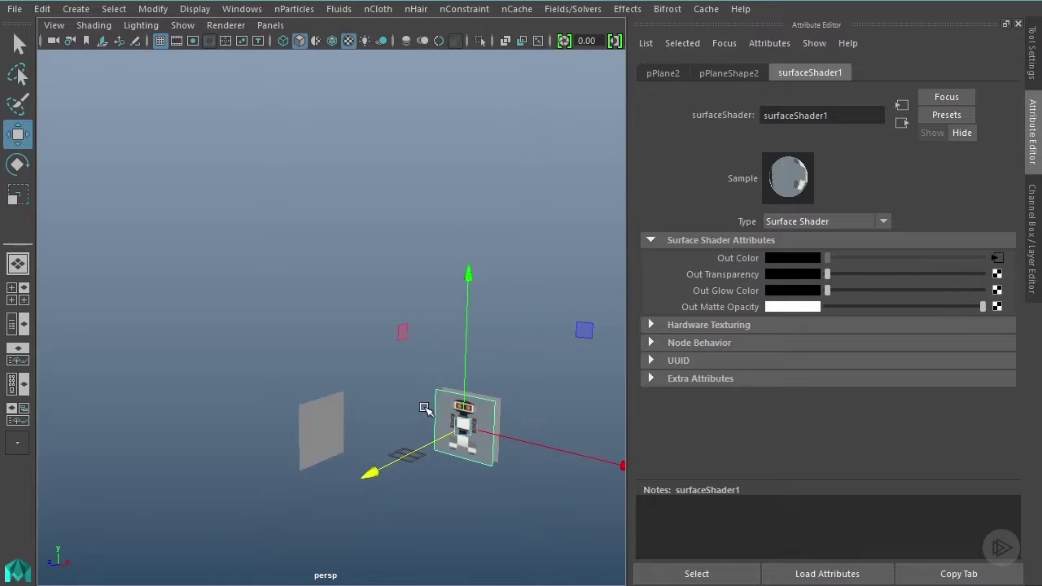
pyautogui.press('f')
pyautogui.scroll(-3, 348, 352)
pyautogui.keyDown('alt'); pyautogui.moveTo(348, 353); pyautogui.dragTo(278, 358); pyautogui.keyUp('alt')
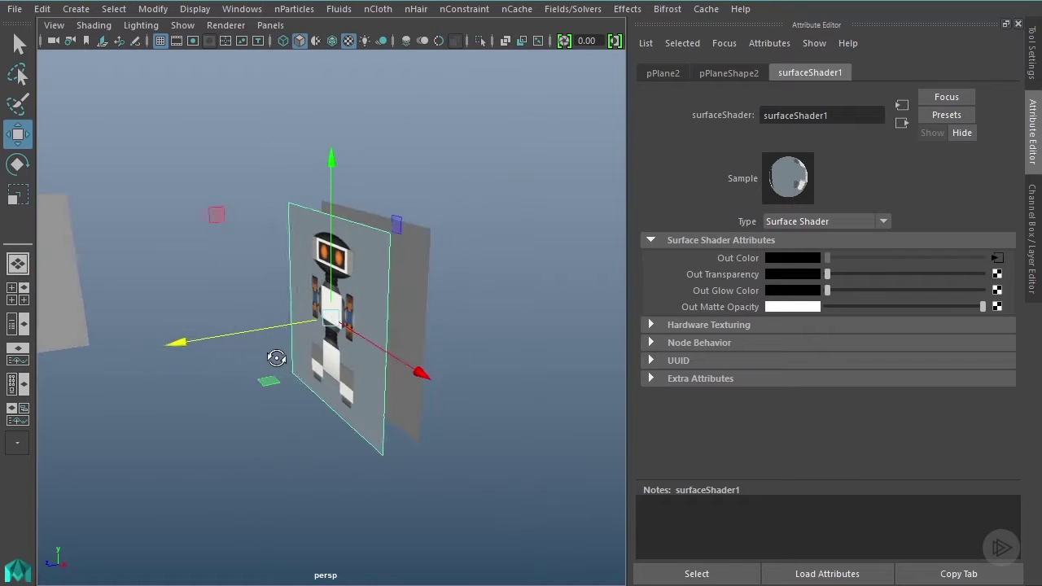
# Assign a new Surface Shader material to the second copied plane, the one turned for the side view.
pyautogui.keyDown('alt'); pyautogui.moveTo(219, 309); pyautogui.dragTo(413, 337, button='middle'); pyautogui.keyUp('alt')
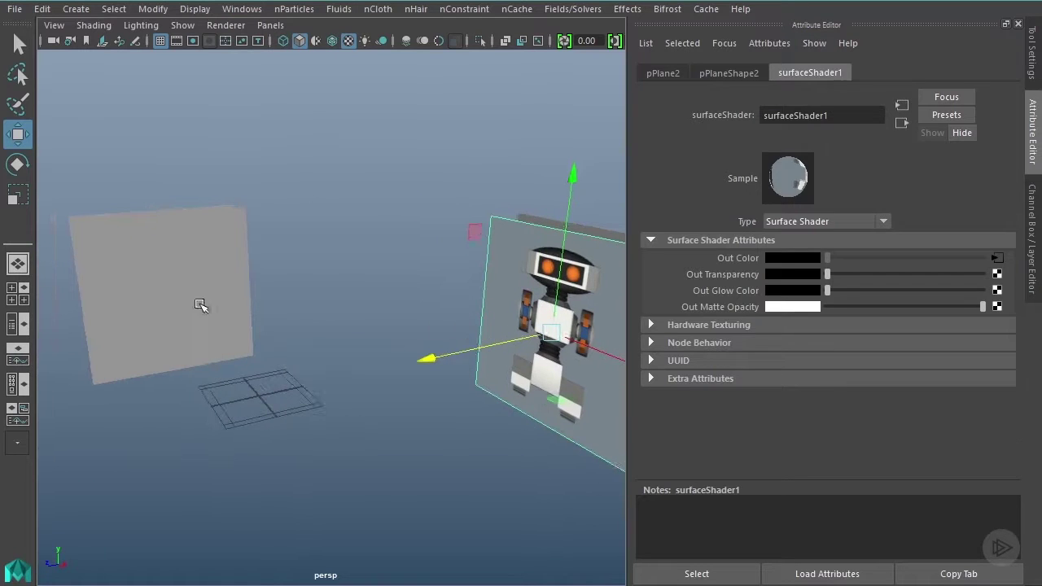
pyautogui.click(157, 268)
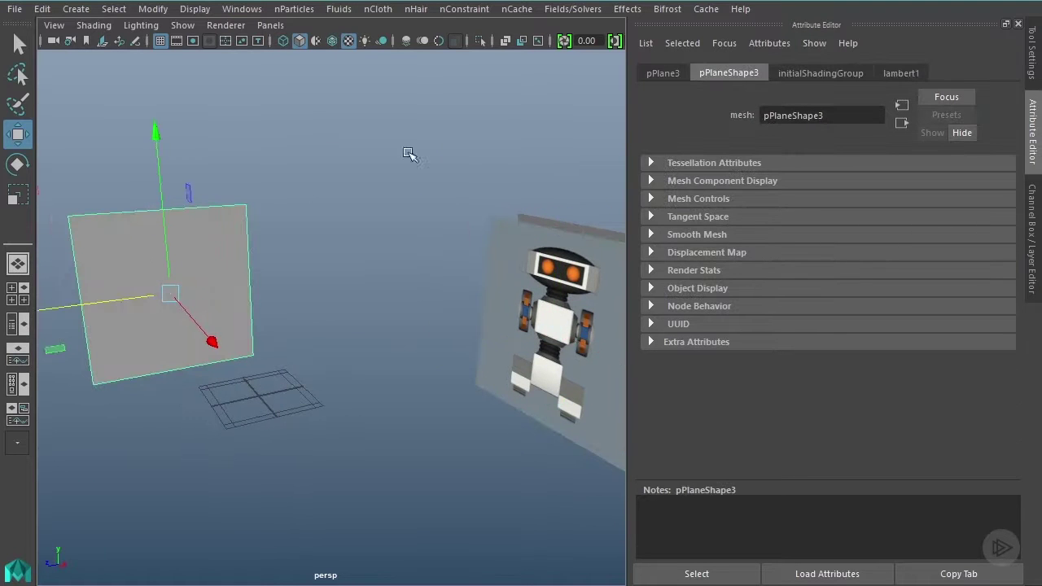
pyautogui.moveTo(108, 92); pyautogui.dragTo(236, 584, button='right')
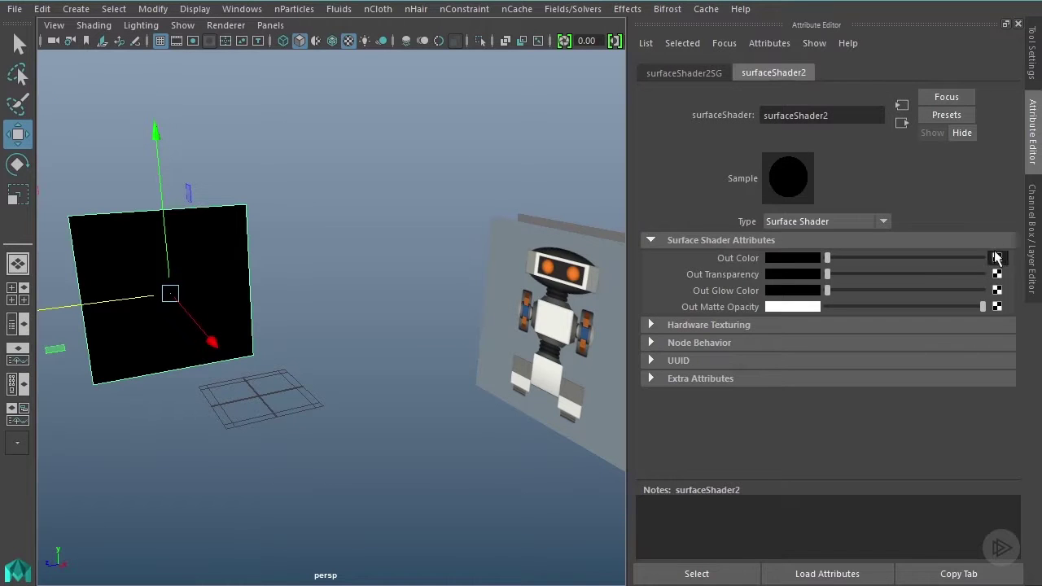
# Connect a File texture to the side plane shader's Out Color and load Robot_Side.jpg from the sourceimages folder.
pyautogui.click(996, 257)
pyautogui.click(572, 380)
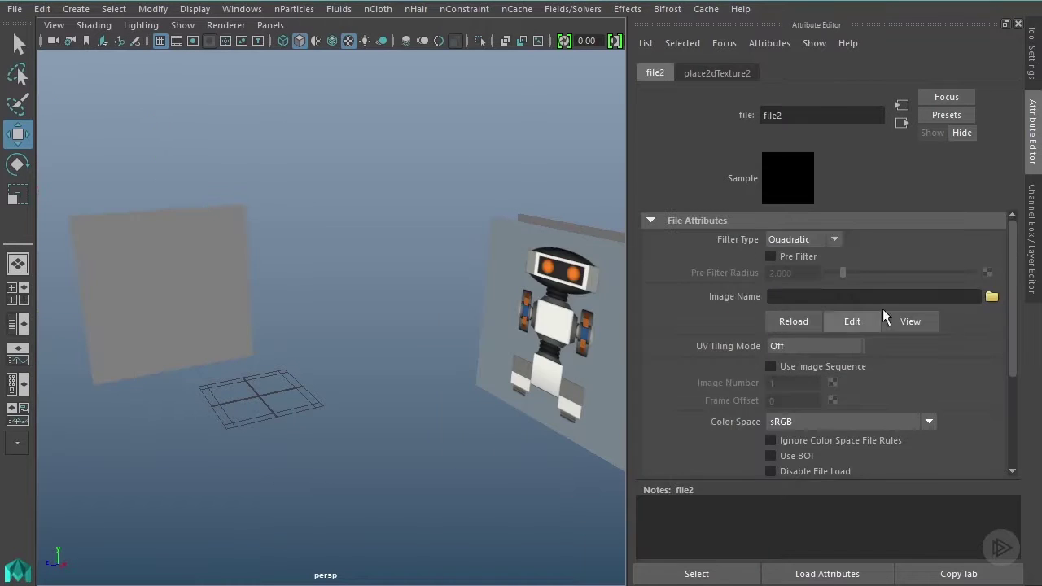
pyautogui.click(991, 296)
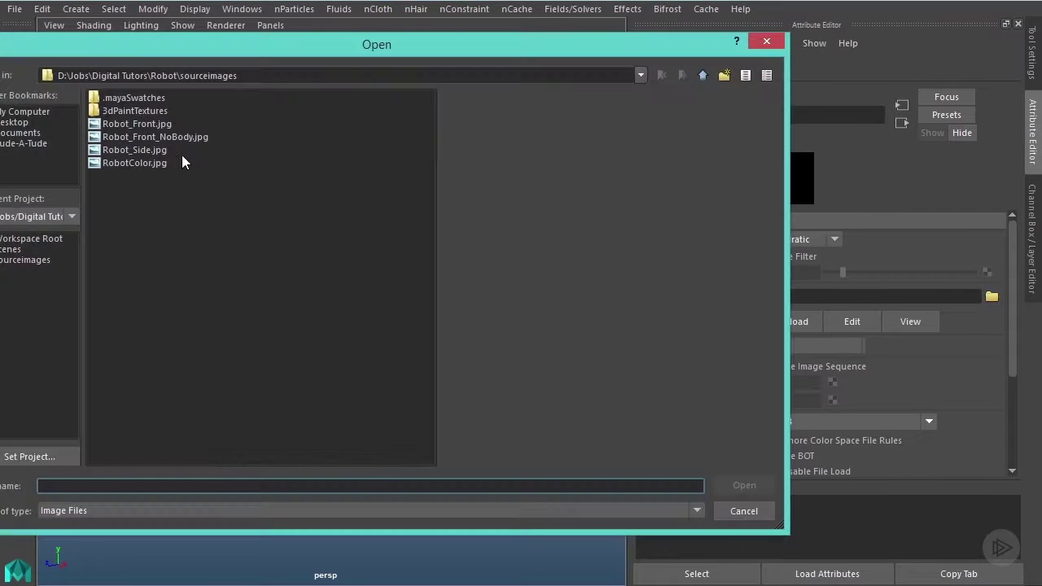
pyautogui.click(96, 150)
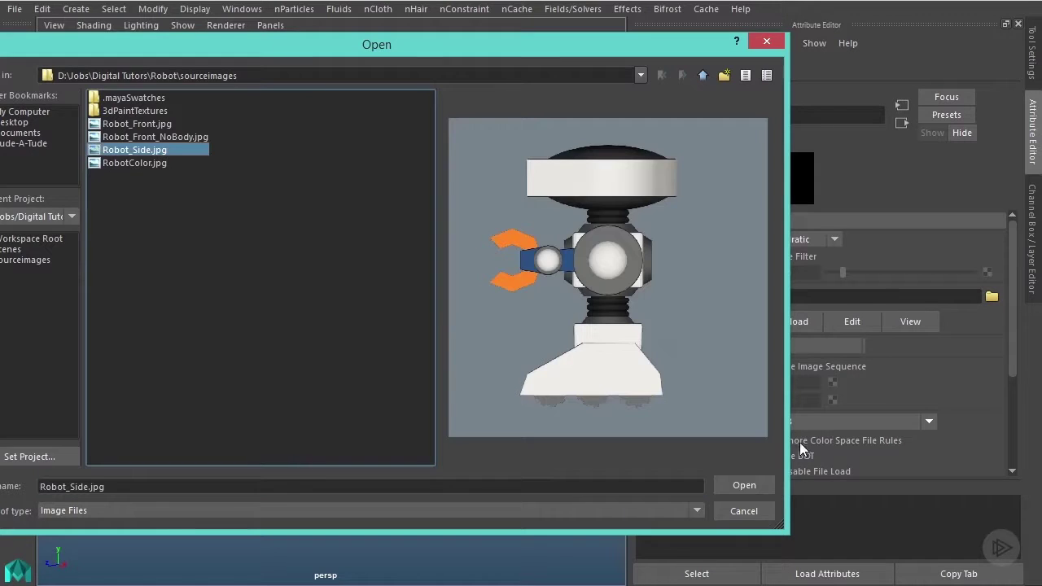
pyautogui.click(743, 484)
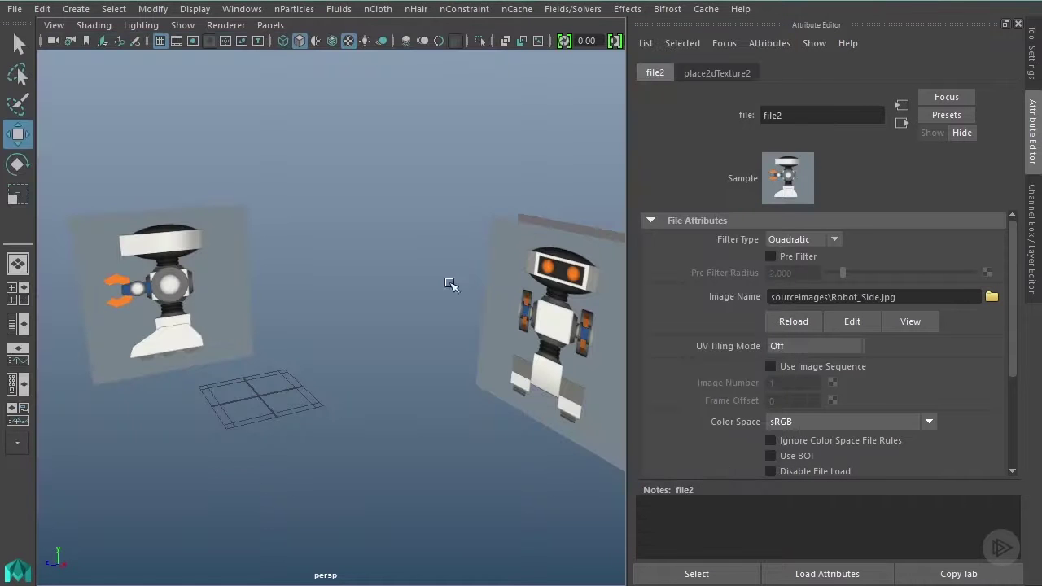
# Select the untextured original plane behind the front image plane and hide all unselected objects.
pyautogui.keyDown('alt'); pyautogui.moveTo(518, 248); pyautogui.dragTo(447, 234); pyautogui.keyUp('alt')
pyautogui.scroll(-3, 489, 285)
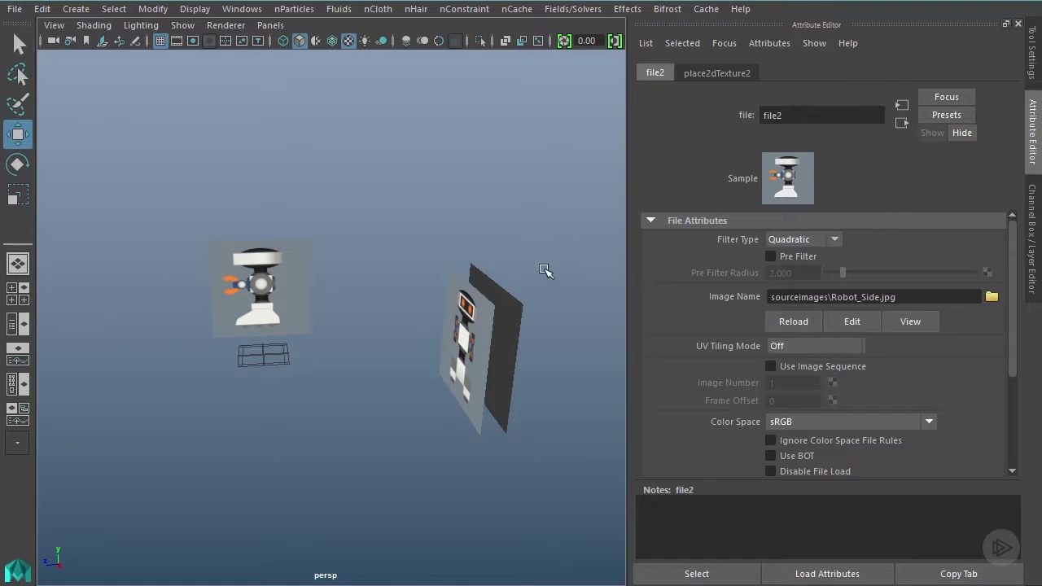
pyautogui.keyDown('alt'); pyautogui.moveTo(335, 344); pyautogui.dragTo(277, 347); pyautogui.keyUp('alt')
pyautogui.click(441, 277)
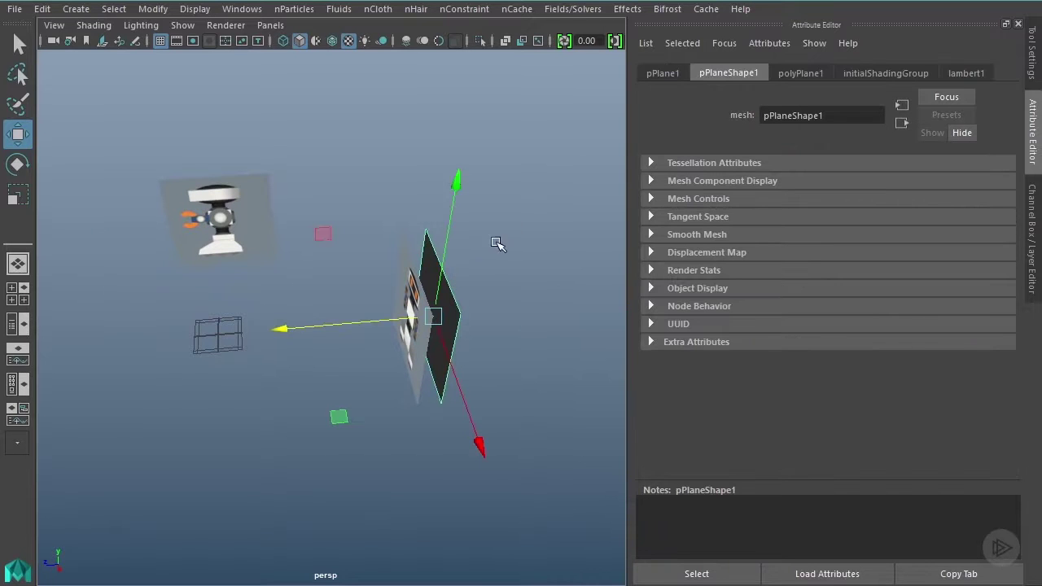
pyautogui.keyDown('alt'); pyautogui.moveTo(350, 244); pyautogui.dragTo(432, 226); pyautogui.keyUp('alt')
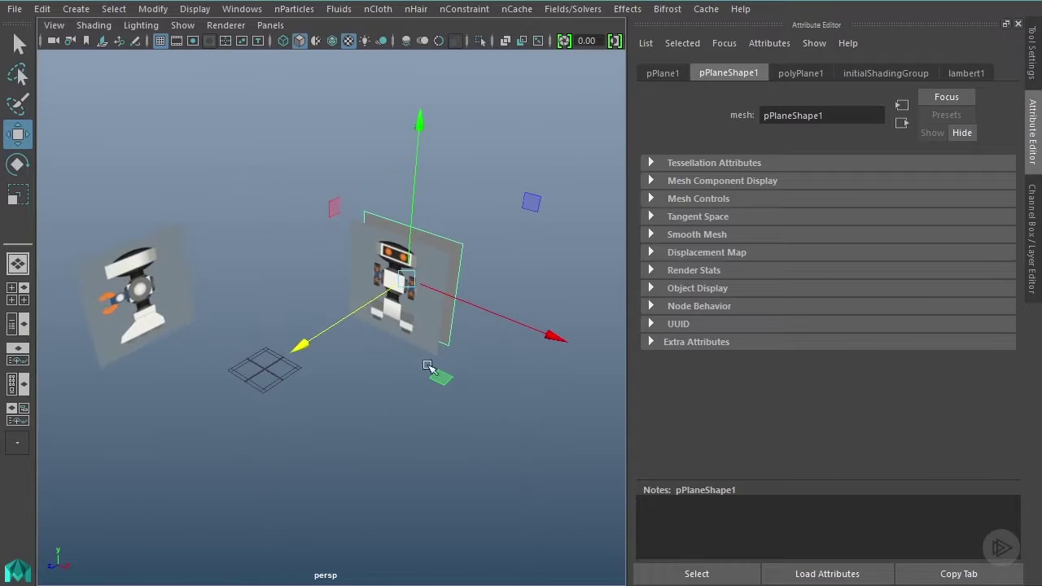
pyautogui.keyDown('alt'); pyautogui.moveTo(470, 145); pyautogui.dragTo(460, 199); pyautogui.keyUp('alt')
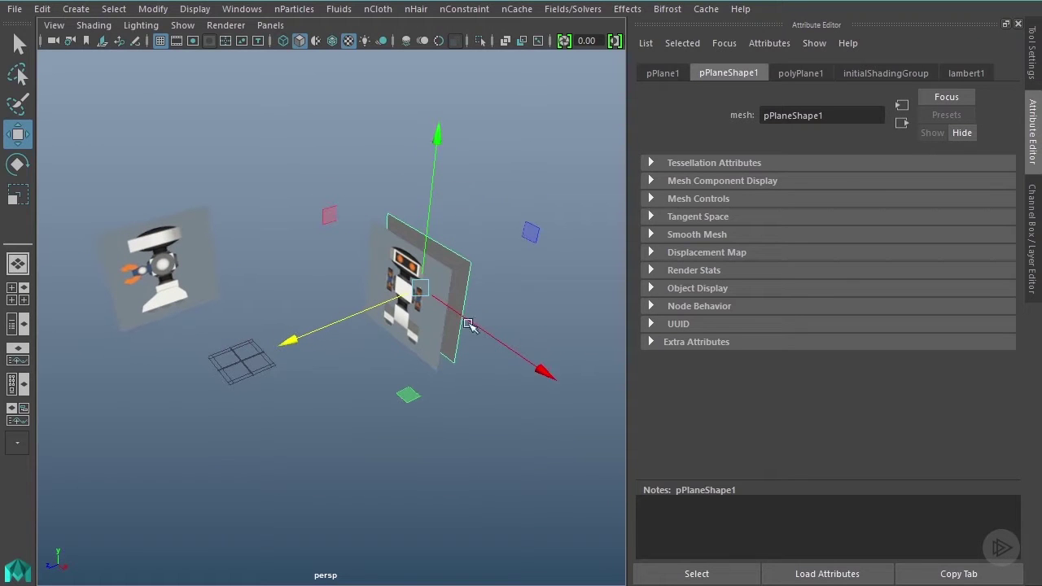
pyautogui.keyDown('alt'); pyautogui.moveTo(497, 263); pyautogui.dragTo(387, 290); pyautogui.keyUp('alt')
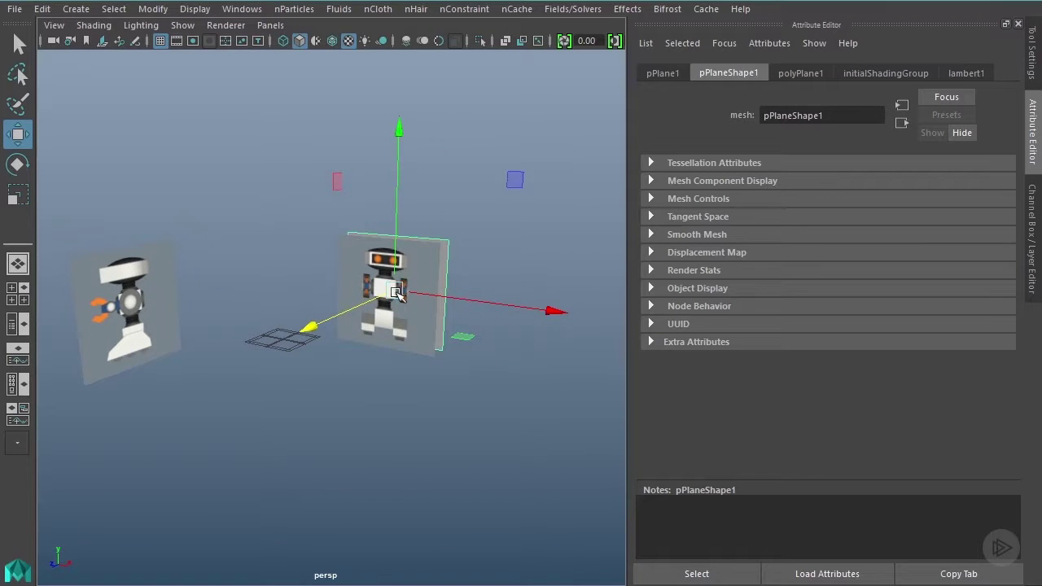
pyautogui.keyDown('alt'); pyautogui.moveTo(439, 346); pyautogui.dragTo(395, 317); pyautogui.keyUp('alt')
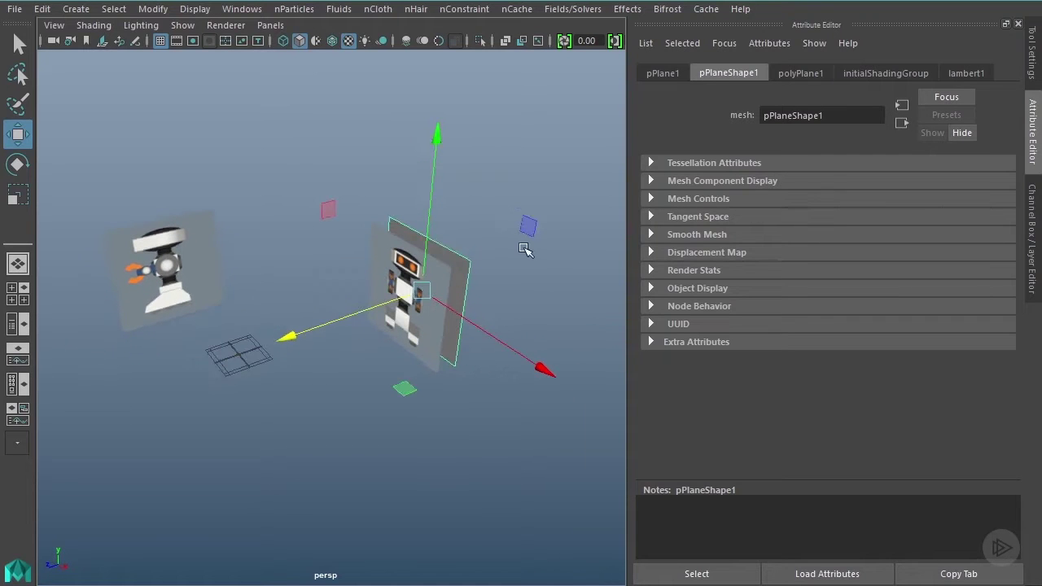
pyautogui.press('5')
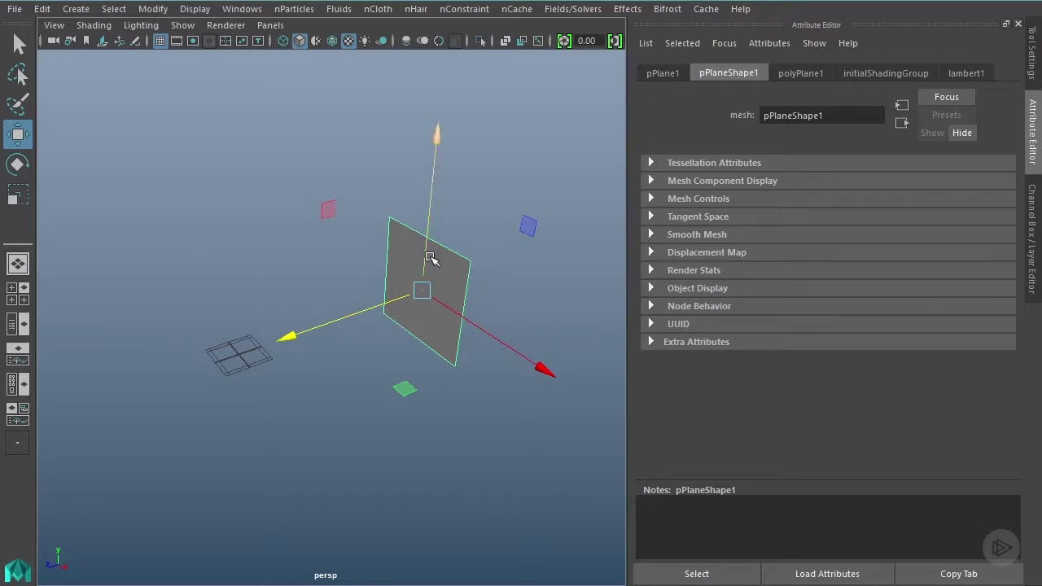
# Assign a new Surface Shader to the isolated plane and load Robot_Front_NoBody.jpg through a File texture on its Out Color.
pyautogui.rightClick(84, 82)
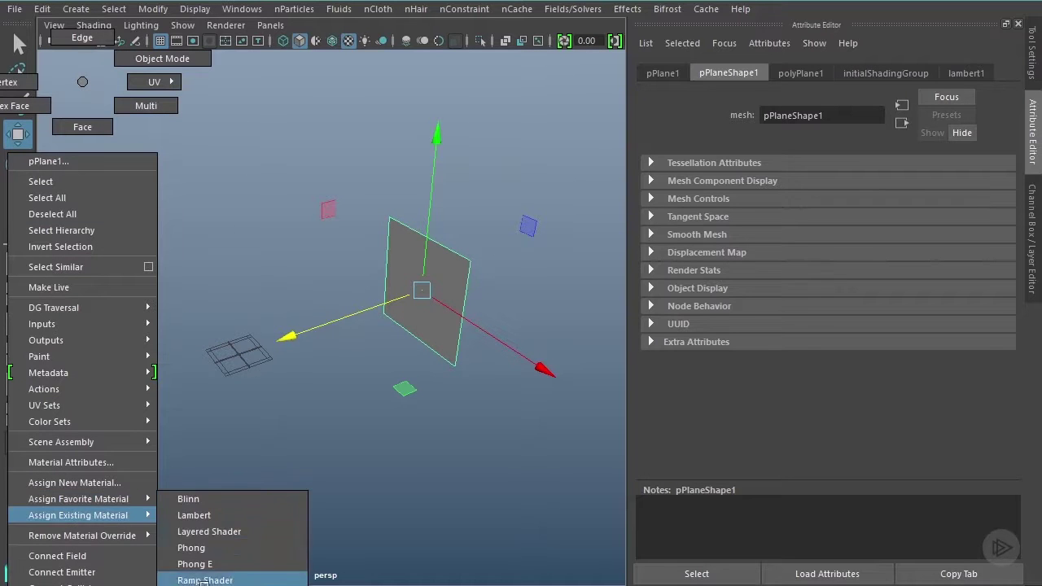
pyautogui.click(210, 578)
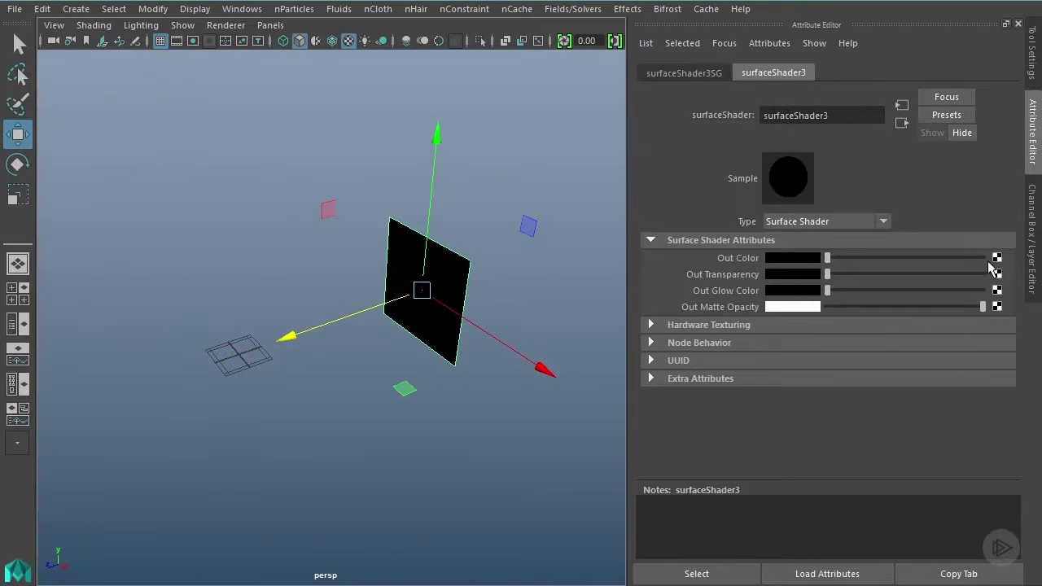
pyautogui.click(997, 258)
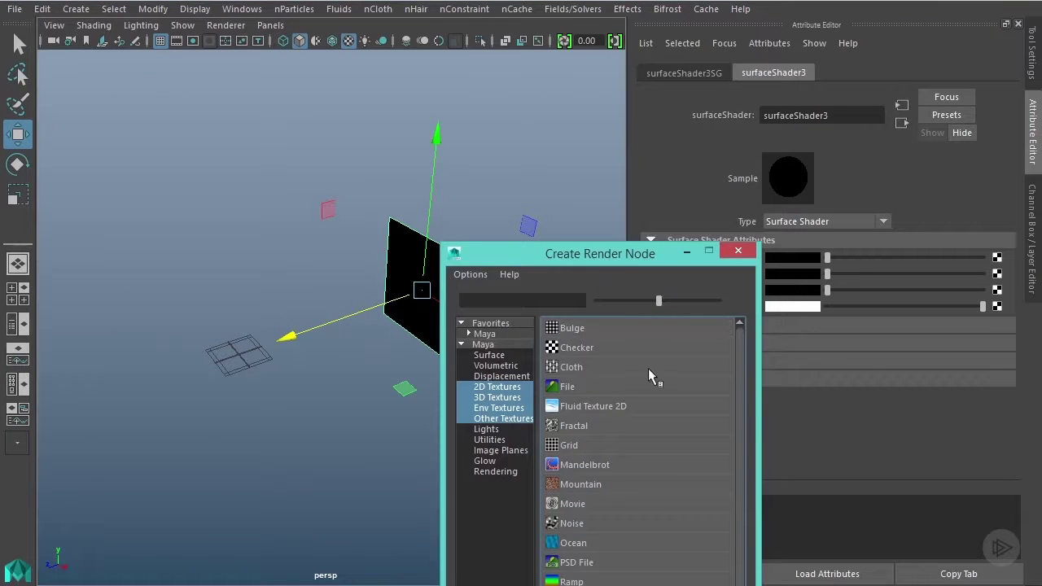
pyautogui.click(555, 388)
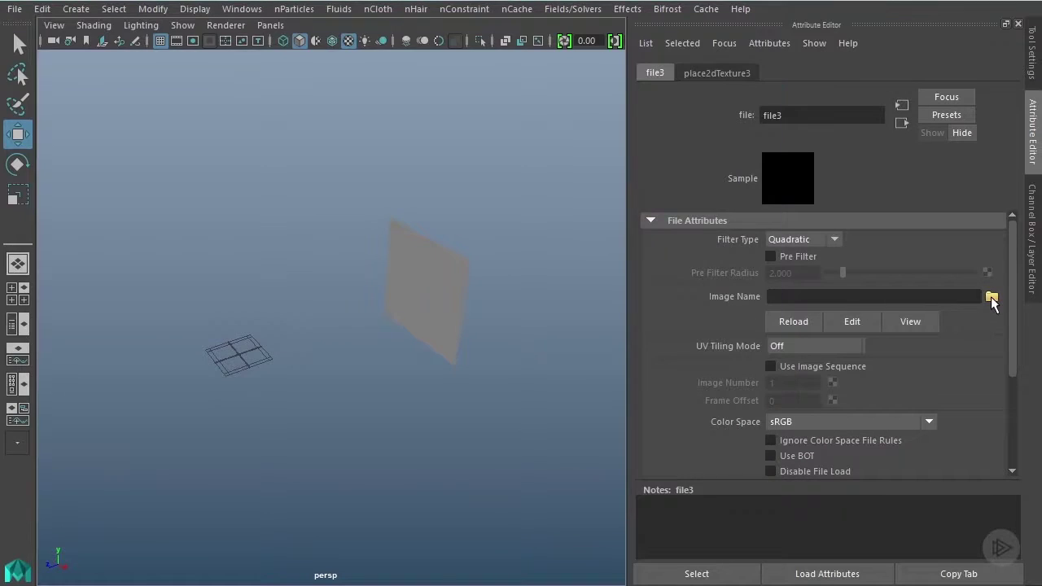
pyautogui.click(992, 298)
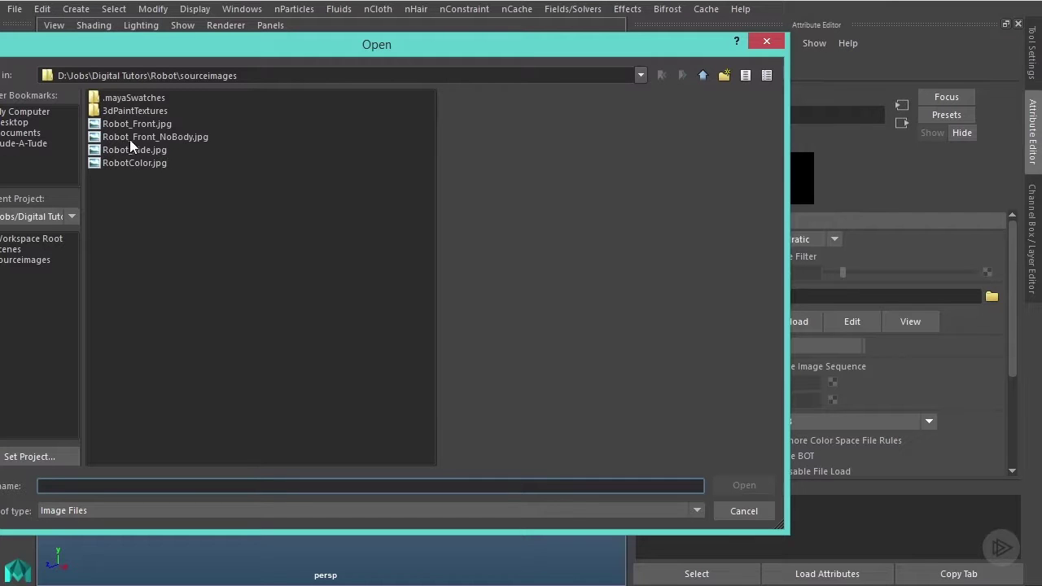
pyautogui.click(95, 137)
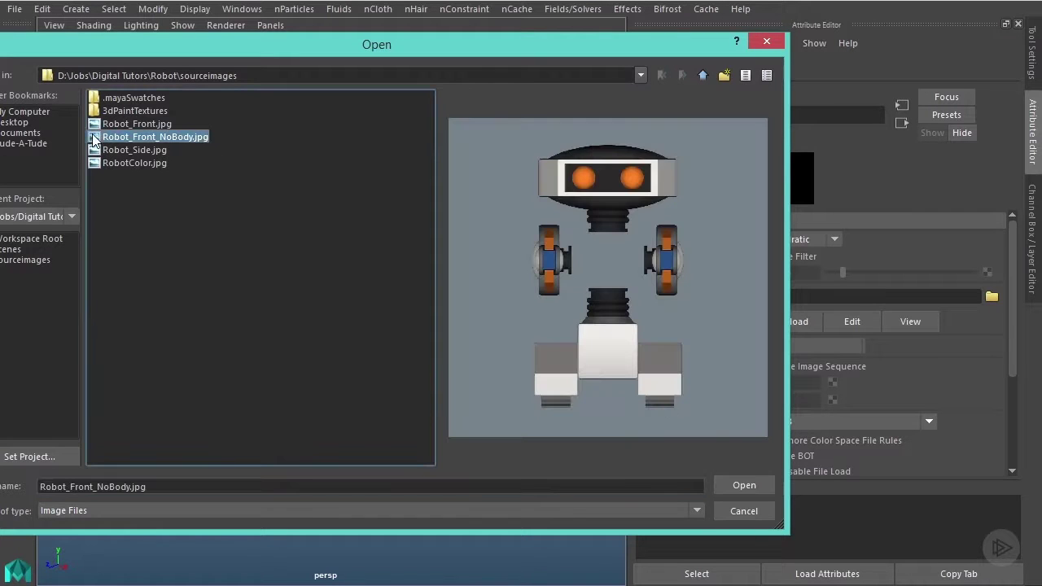
pyautogui.click(741, 485)
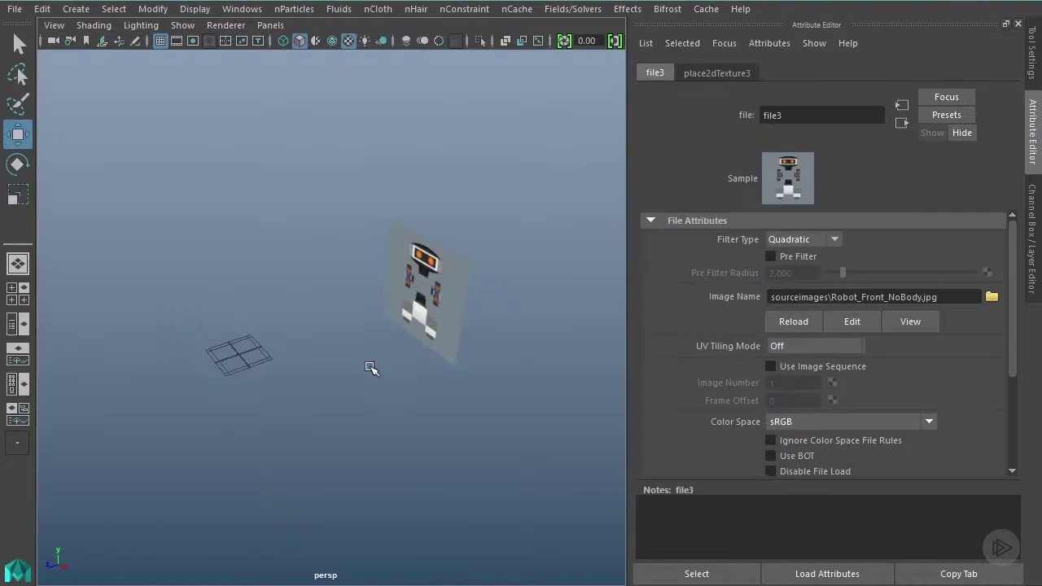
# Frame the plane with the no-body front image and examine the gap where the robot's torso is left out.
pyautogui.keyDown('alt'); pyautogui.moveTo(366, 361); pyautogui.dragTo(413, 293); pyautogui.keyUp('alt')
pyautogui.click(389, 285)
pyautogui.press('f')
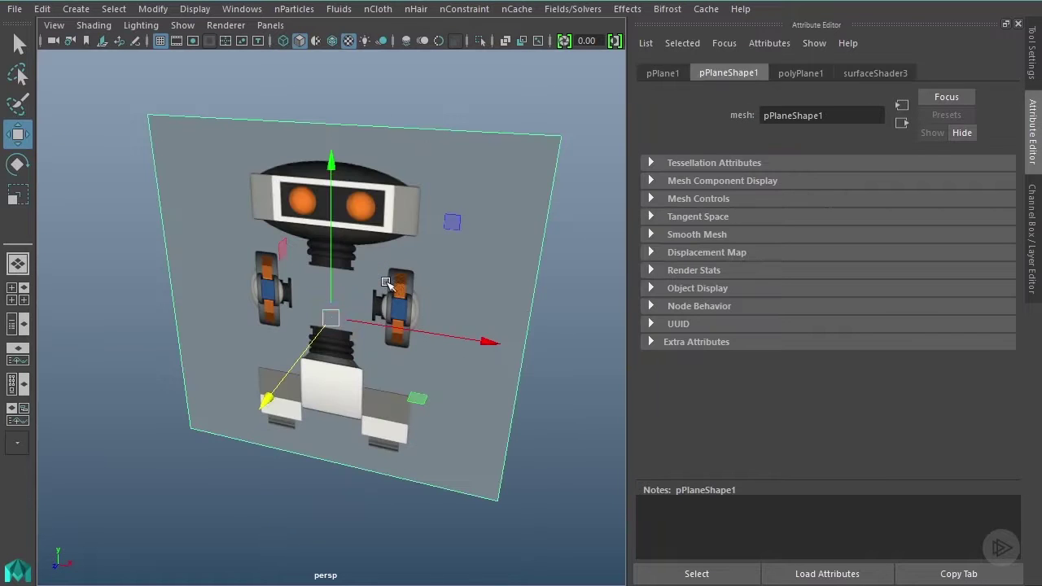
pyautogui.keyDown('alt'); pyautogui.moveTo(313, 321); pyautogui.dragTo(614, 285); pyautogui.keyUp('alt')
pyautogui.keyDown('alt'); pyautogui.moveTo(540, 302); pyautogui.dragTo(430, 257, button='right'); pyautogui.keyUp('alt')
pyautogui.keyDown('alt'); pyautogui.moveTo(429, 257); pyautogui.dragTo(434, 261); pyautogui.keyUp('alt')
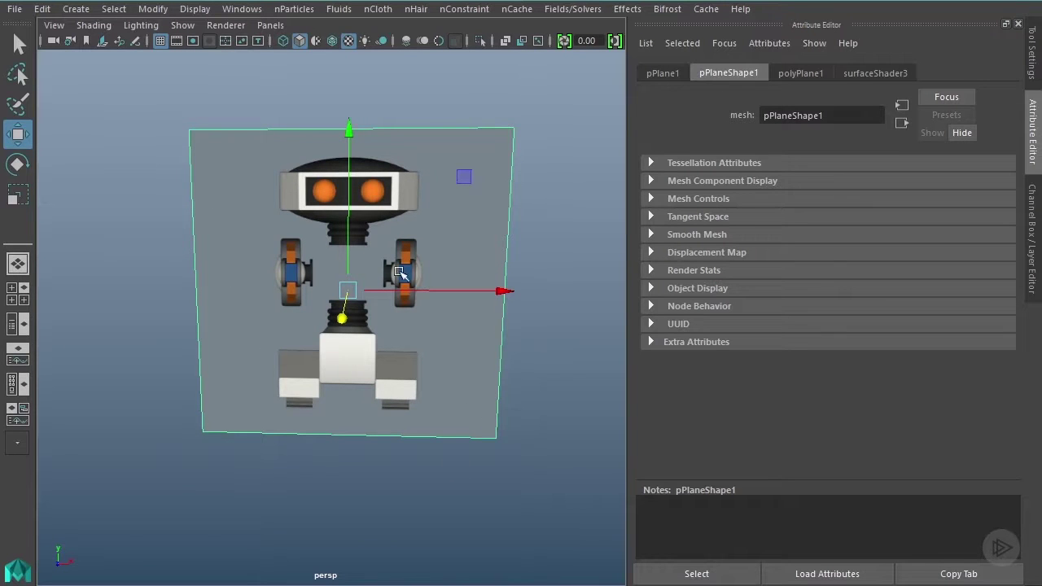
pyautogui.scroll(4, 349, 297)
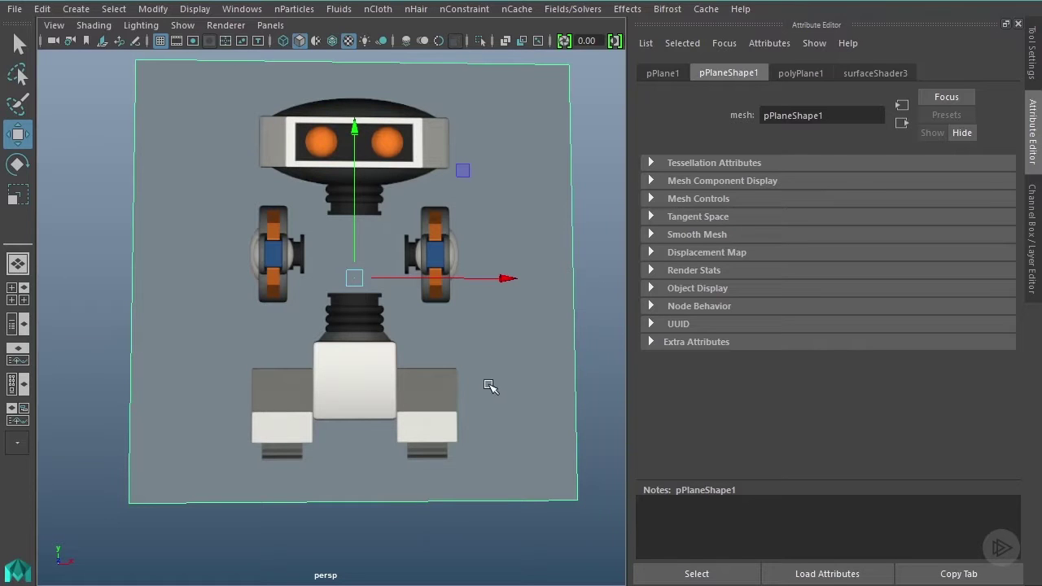
pyautogui.keyDown('alt'); pyautogui.moveTo(490, 366); pyautogui.dragTo(465, 379, button='middle'); pyautogui.keyUp('alt')
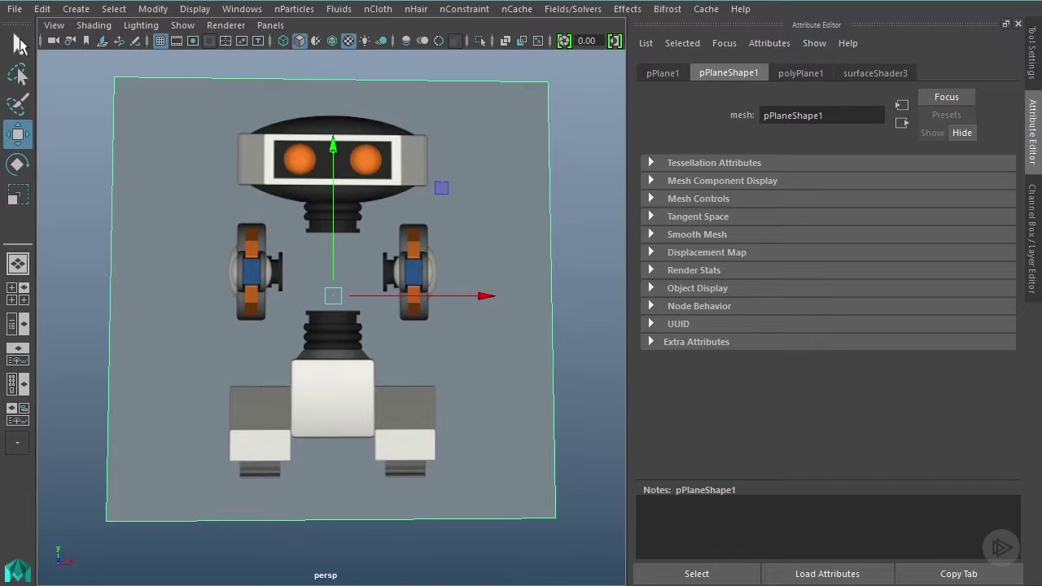
# Unhide all objects in the scene and frame the two stacked front image planes.
pyautogui.click(194, 9)
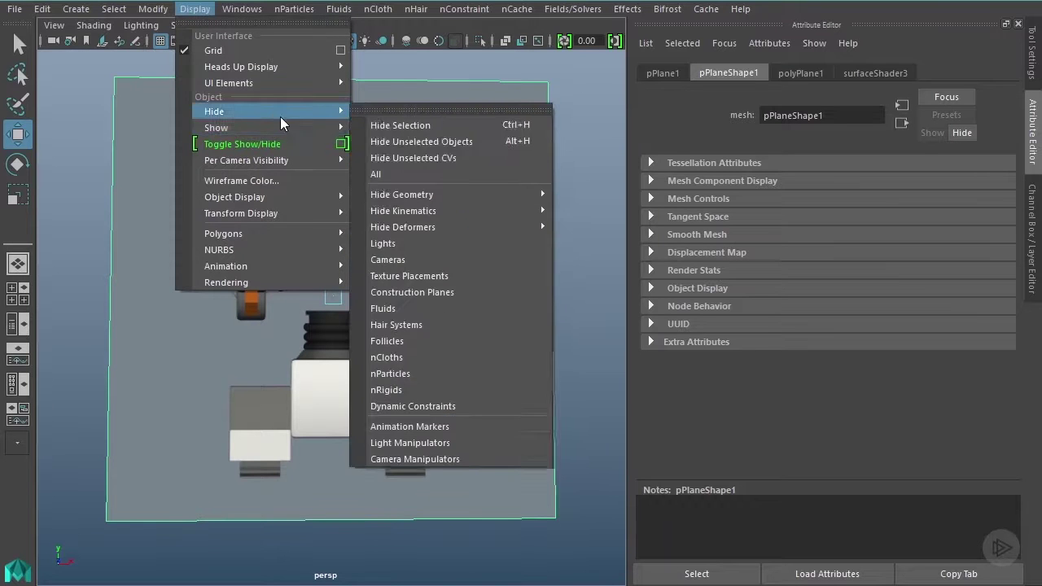
pyautogui.moveTo(244, 128)
pyautogui.click(377, 186)
pyautogui.scroll(-5, 425, 284)
pyautogui.keyDown('alt'); pyautogui.moveTo(418, 244); pyautogui.dragTo(398, 270); pyautogui.keyUp('alt')
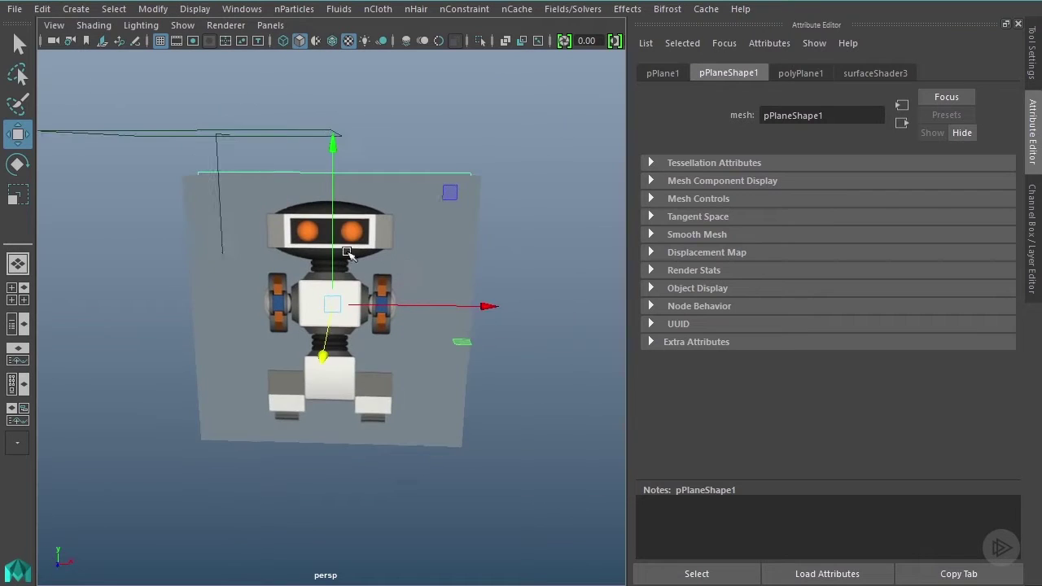
pyautogui.press('f')
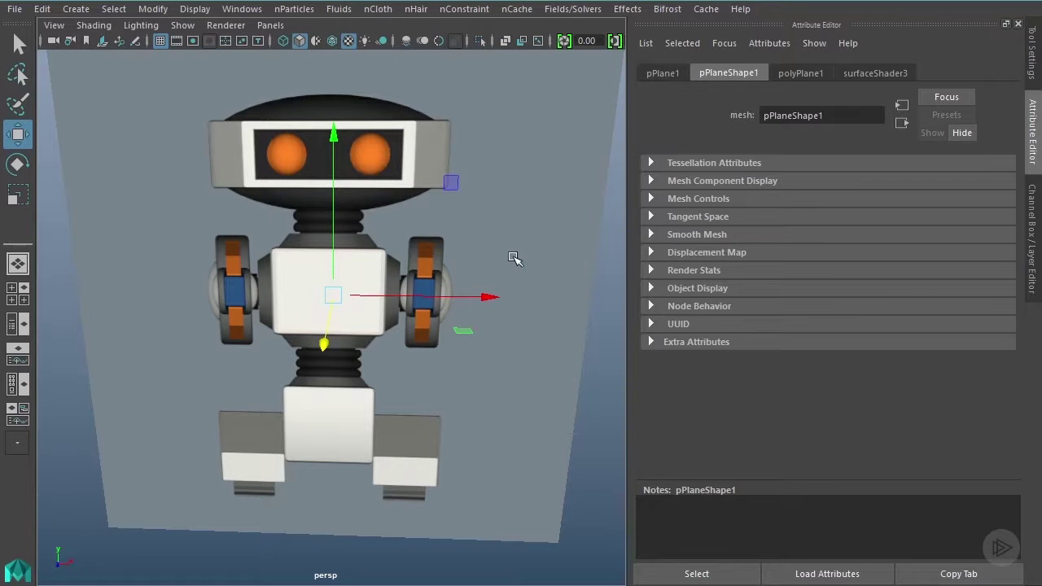
pyautogui.scroll(-5, 477, 302)
pyautogui.keyDown('alt'); pyautogui.moveTo(477, 302); pyautogui.dragTo(423, 249); pyautogui.keyUp('alt')
pyautogui.scroll(3, 421, 256)
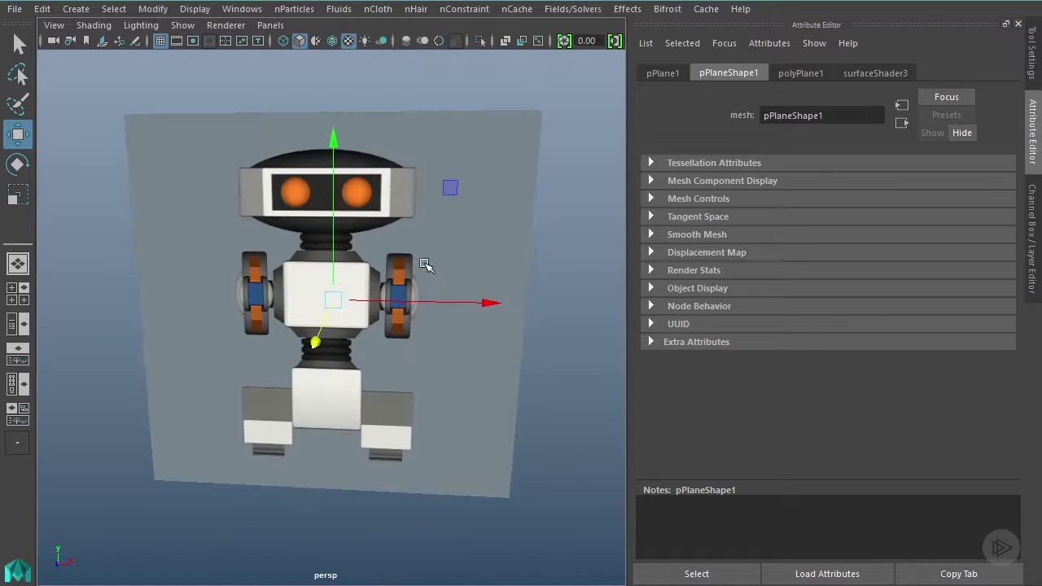
# Hide the full front image plane and show it again to compare it with the no-body image behind.
pyautogui.click(417, 197)
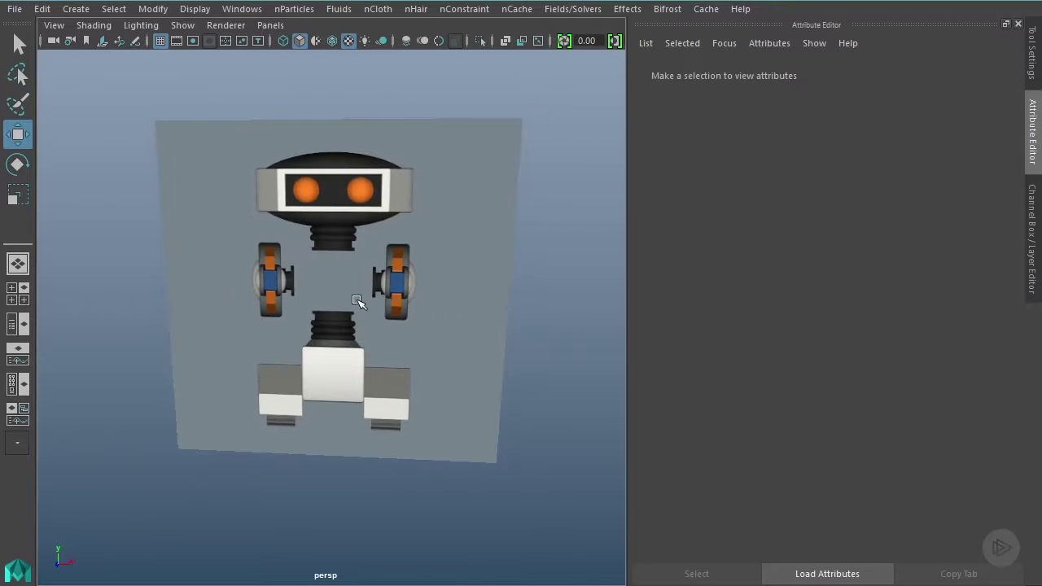
pyautogui.scroll(4, 419, 313)
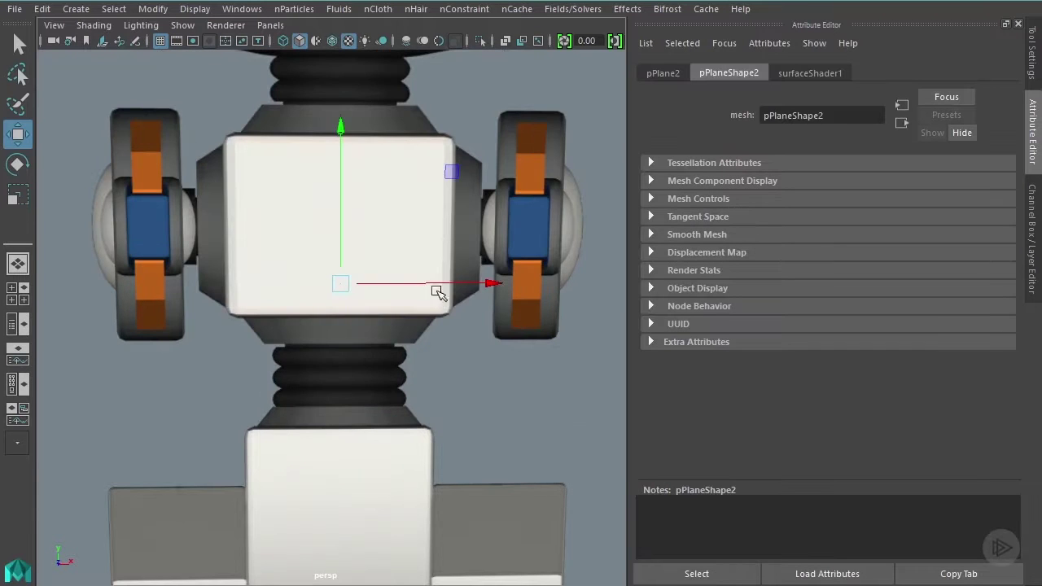
pyautogui.scroll(-2, 383, 282)
pyautogui.scroll(-2, 383, 281)
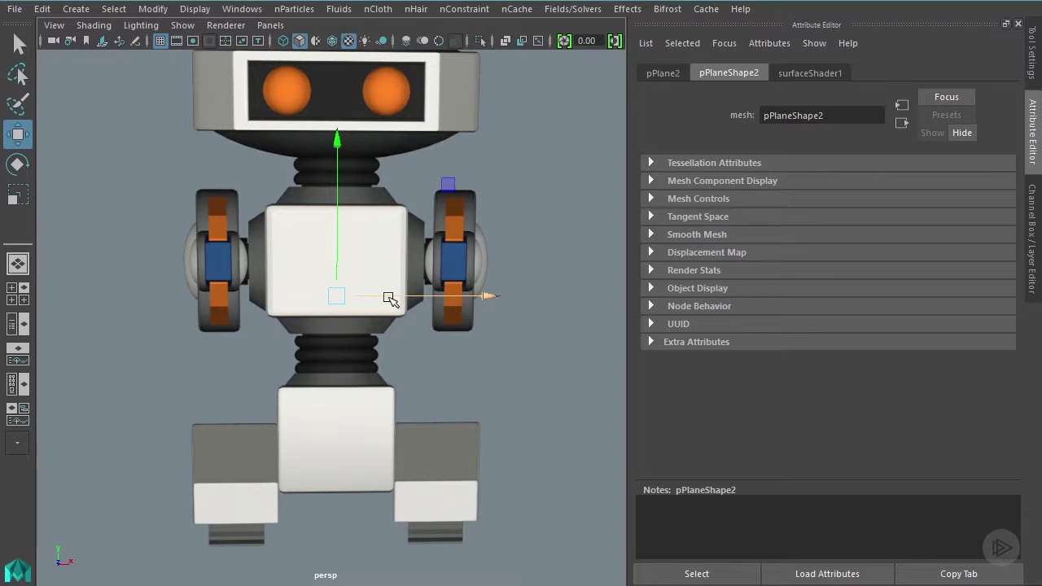
# Turn off the display of cameras in the perspective viewport while all the reference planes stay in view.
pyautogui.moveTo(465, 286)
pyautogui.keyDown('alt'); pyautogui.mouseDown()
pyautogui.moveTo(391, 274)
pyautogui.moveTo(461, 298)
pyautogui.mouseUp(); pyautogui.keyUp('alt')
pyautogui.scroll(-3, 461, 298)
pyautogui.keyDown('alt'); pyautogui.moveTo(395, 228); pyautogui.dragTo(365, 246); pyautogui.keyUp('alt')
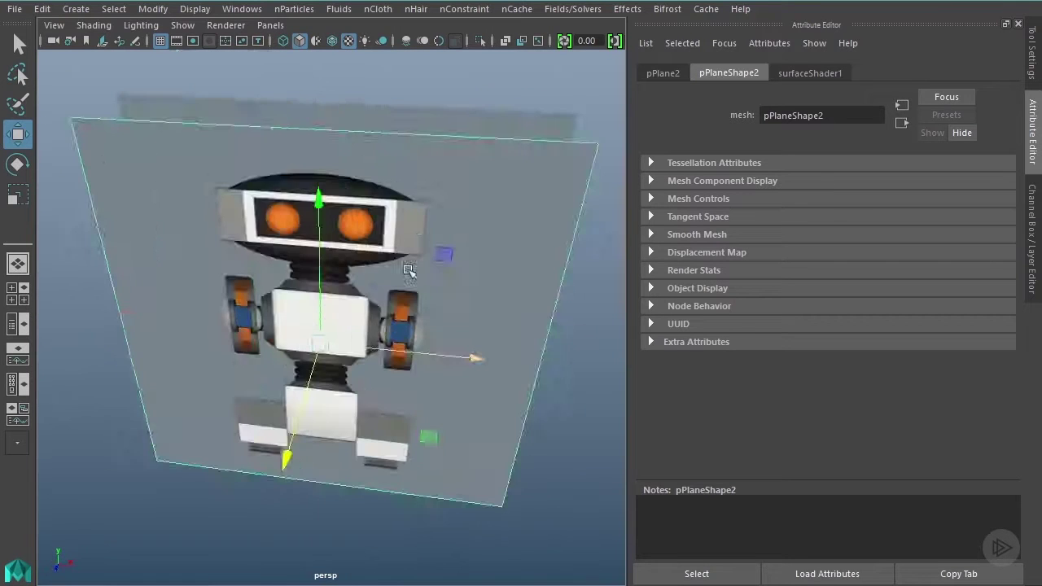
pyautogui.scroll(-4, 290, 263)
pyautogui.keyDown('alt'); pyautogui.moveTo(291, 263); pyautogui.dragTo(408, 307); pyautogui.keyUp('alt')
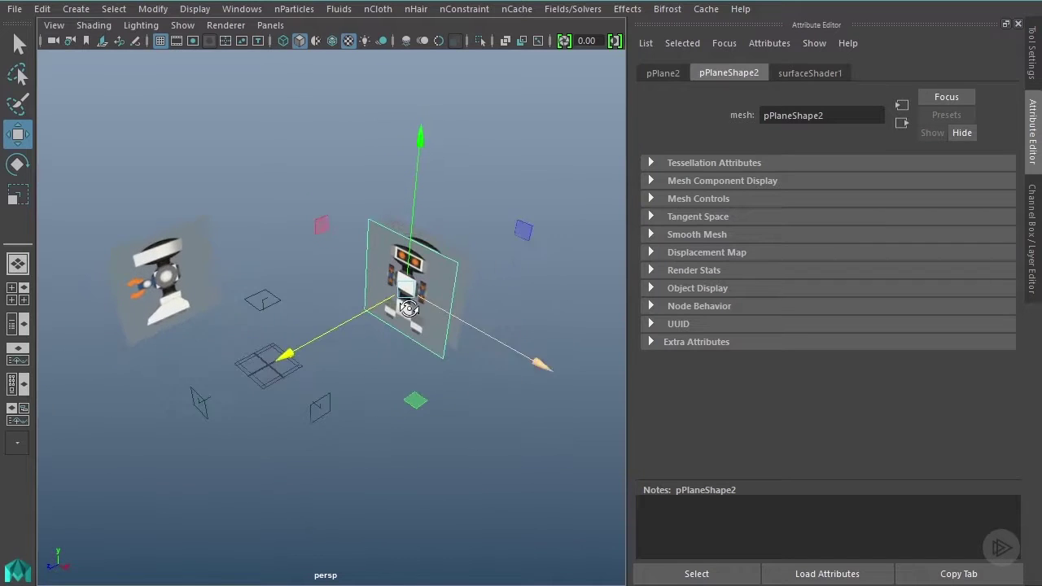
pyautogui.click(182, 25)
pyautogui.click(193, 241)
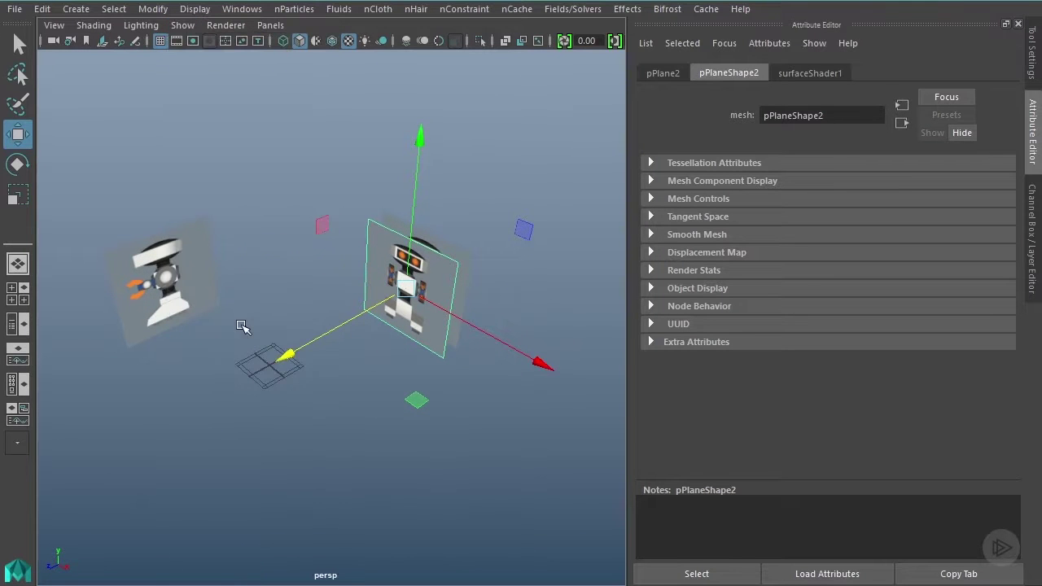
# Create a display layer from the full front image plane that stands ahead of the no-body plane.
pyautogui.keyDown('alt'); pyautogui.moveTo(241, 331); pyautogui.dragTo(308, 327); pyautogui.keyUp('alt')
pyautogui.keyDown('alt'); pyautogui.moveTo(279, 324); pyautogui.dragTo(278, 324); pyautogui.keyUp('alt')
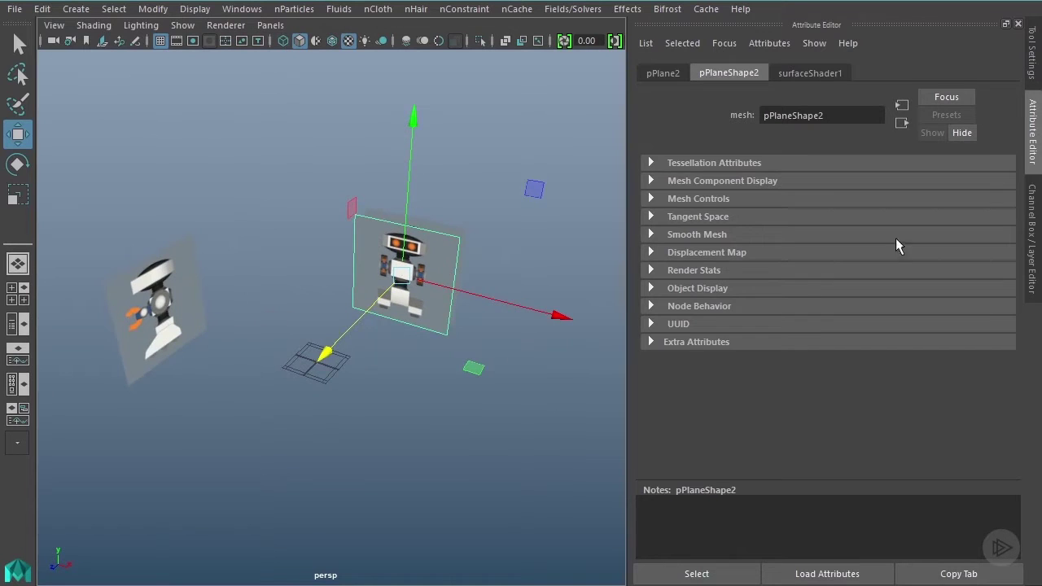
pyautogui.click(1032, 232)
pyautogui.keyDown('alt'); pyautogui.moveTo(585, 350); pyautogui.dragTo(504, 293); pyautogui.keyUp('alt')
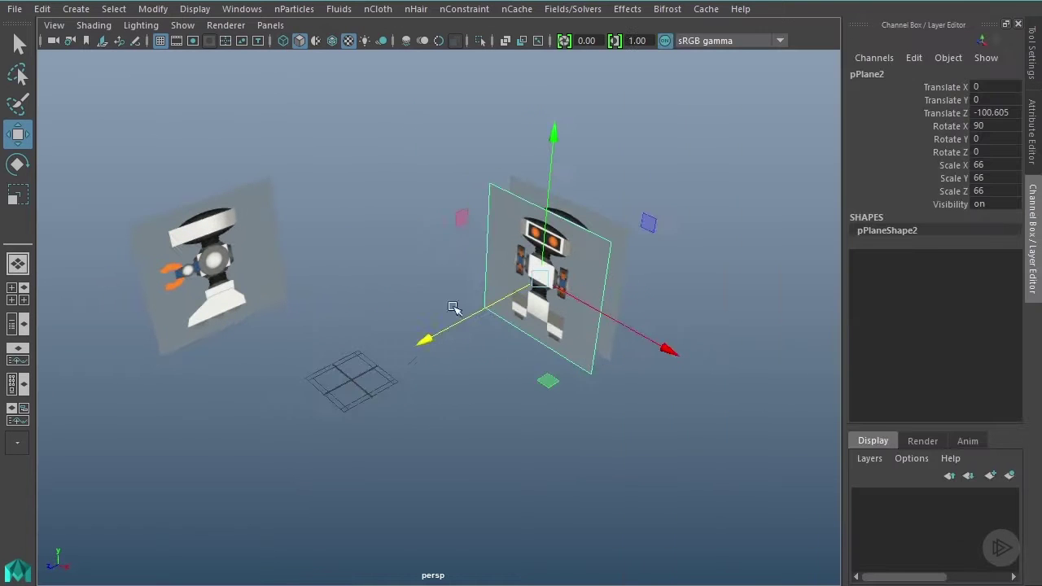
pyautogui.click(402, 246)
pyautogui.click(549, 285)
pyautogui.click(868, 458)
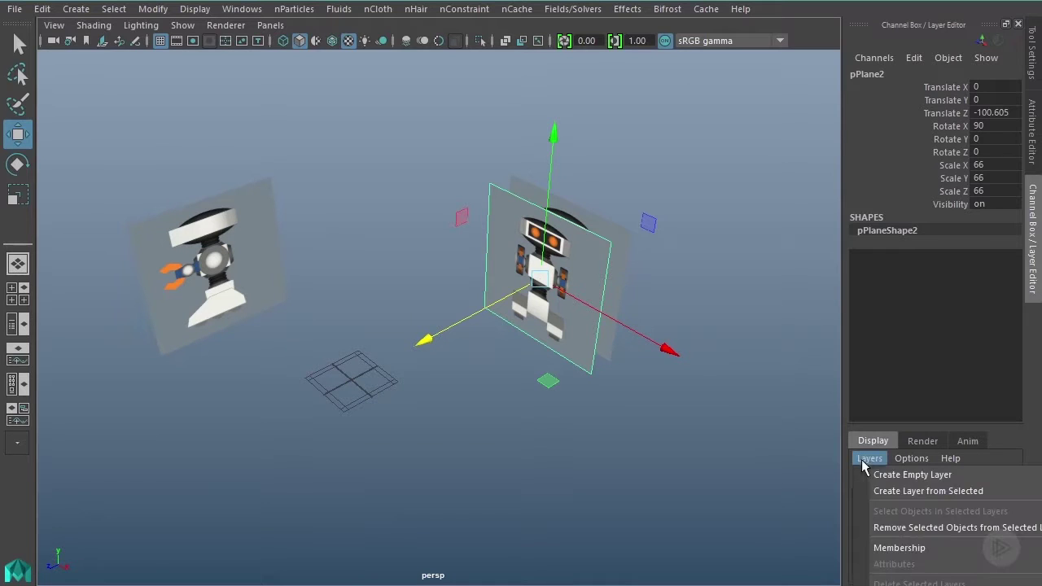
pyautogui.click(894, 493)
# Rename the new display layer as ImagePlane_Front_01.
pyautogui.doubleClick(941, 497)
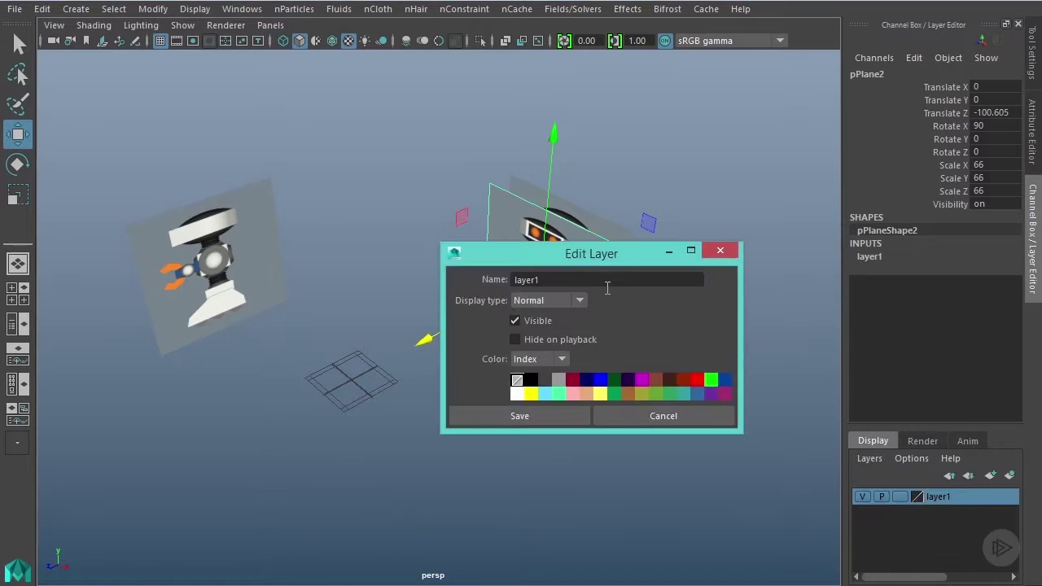
pyautogui.moveTo(600, 279); pyautogui.dragTo(447, 284)
pyautogui.write('ImagePlane_Front_01')
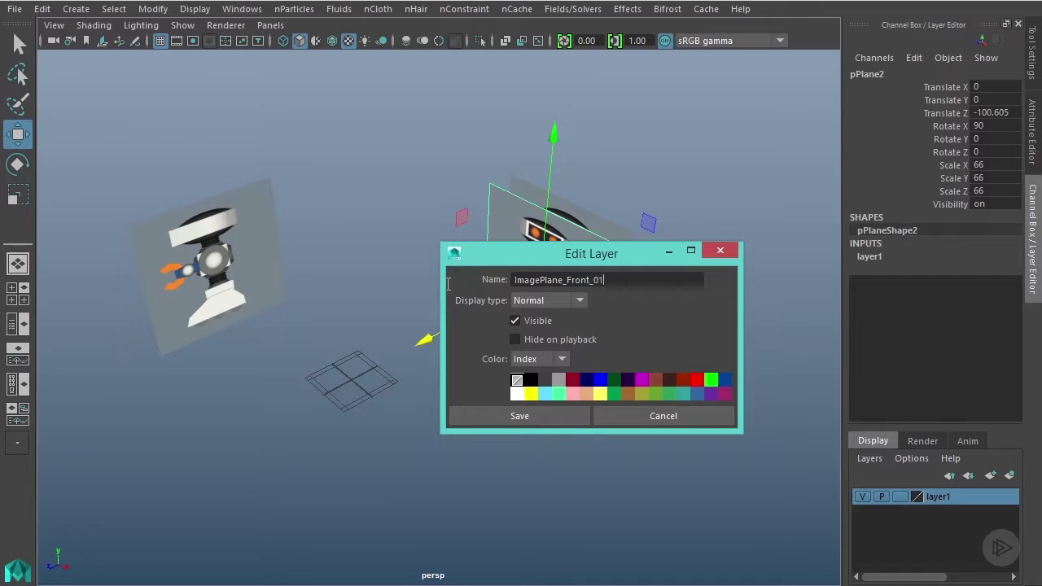
pyautogui.click(525, 415)
# Create a display layer from the rear, no-body front image plane and name it ImagePlane_Front_02.
pyautogui.click(597, 227)
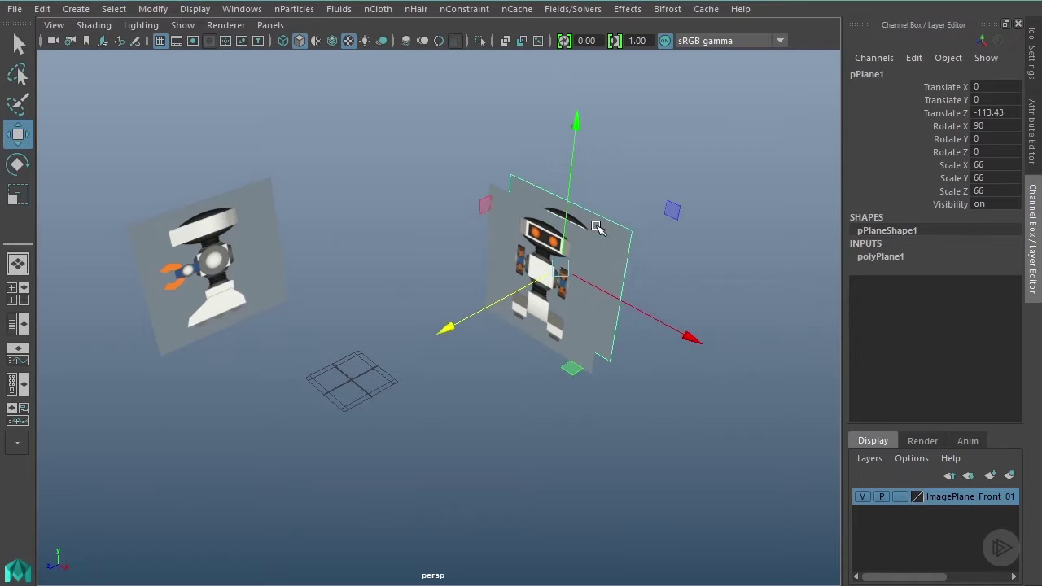
pyautogui.click(870, 458)
pyautogui.click(897, 492)
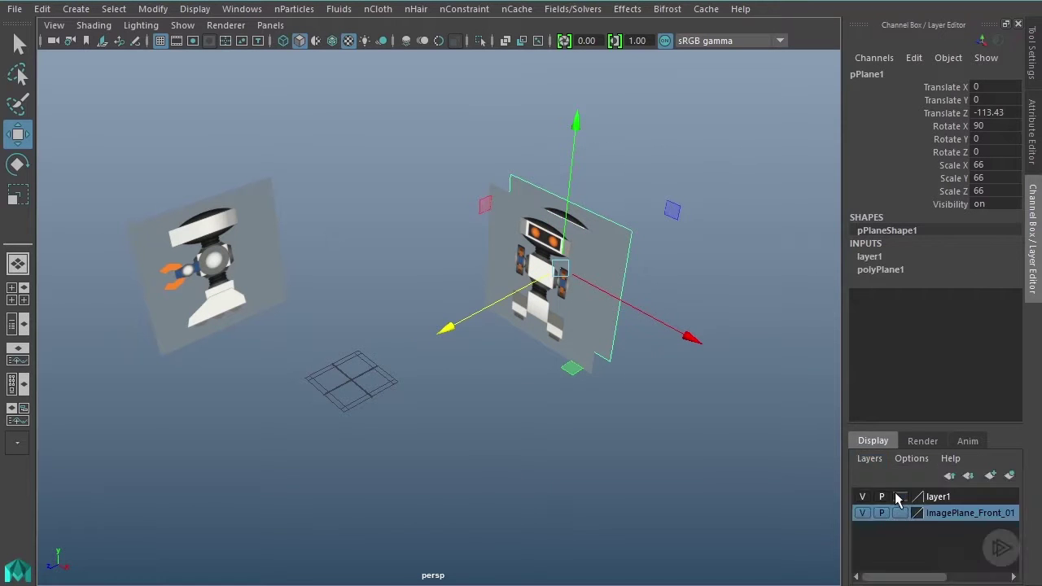
pyautogui.doubleClick(931, 496)
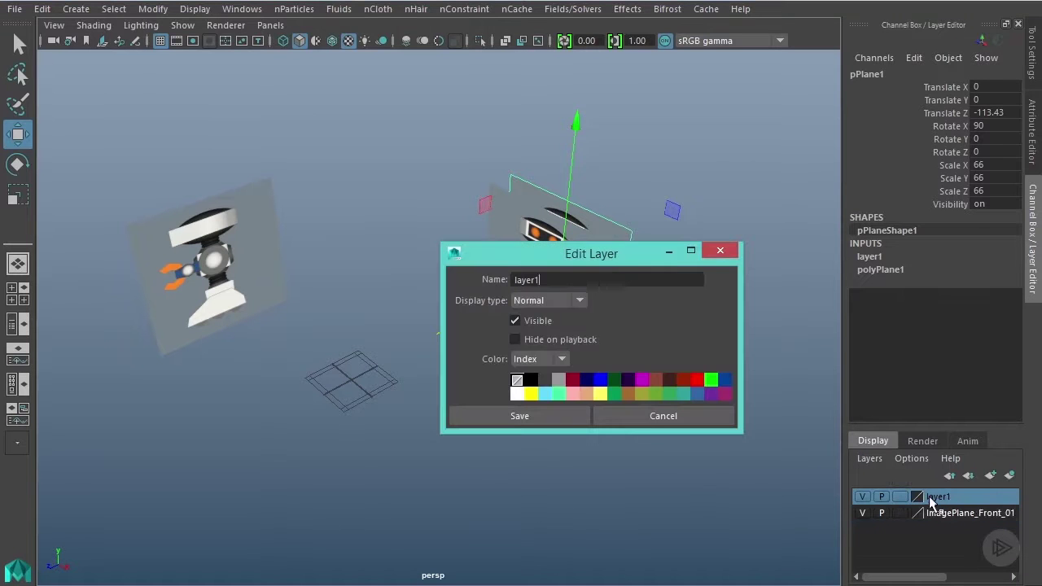
pyautogui.moveTo(603, 278); pyautogui.dragTo(489, 272)
pyautogui.write('ImagePlane_Front_02')
pyautogui.click(494, 414)
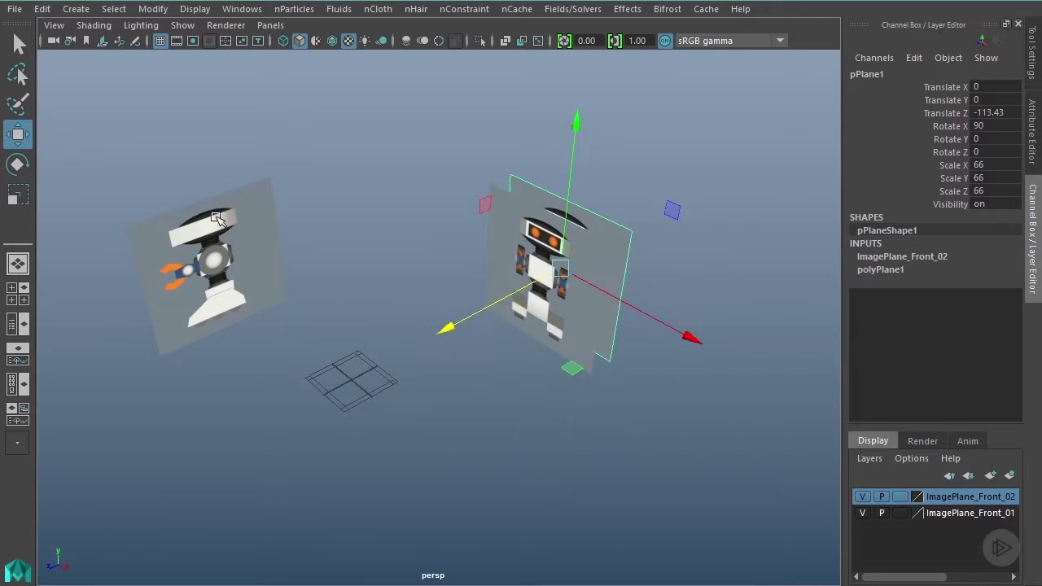
# Create a display layer from the plane with the robot's side image.
pyautogui.click(235, 263)
pyautogui.keyDown('alt'); pyautogui.moveTo(244, 277); pyautogui.dragTo(222, 263); pyautogui.keyUp('alt')
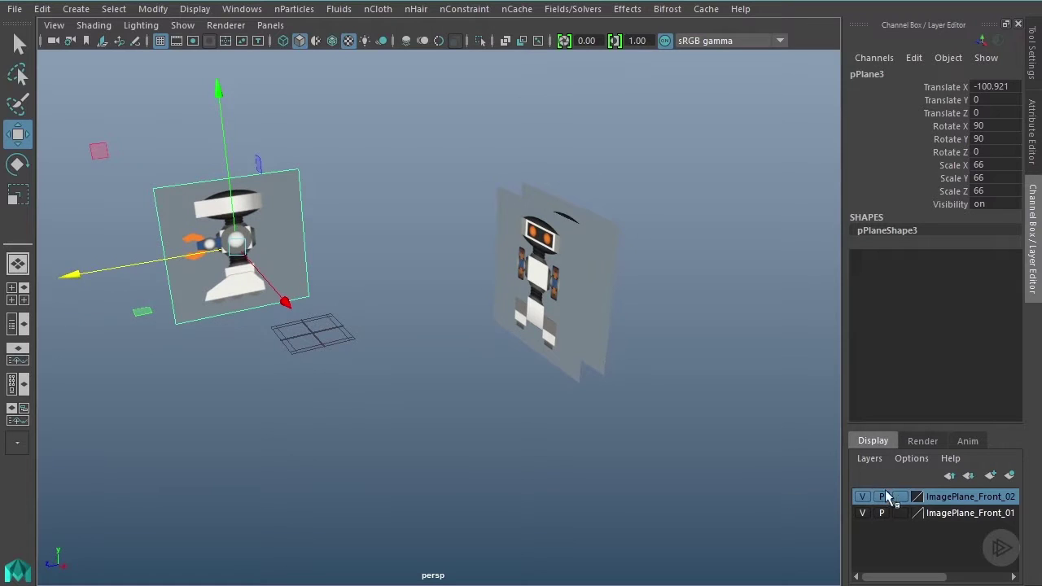
pyautogui.click(867, 459)
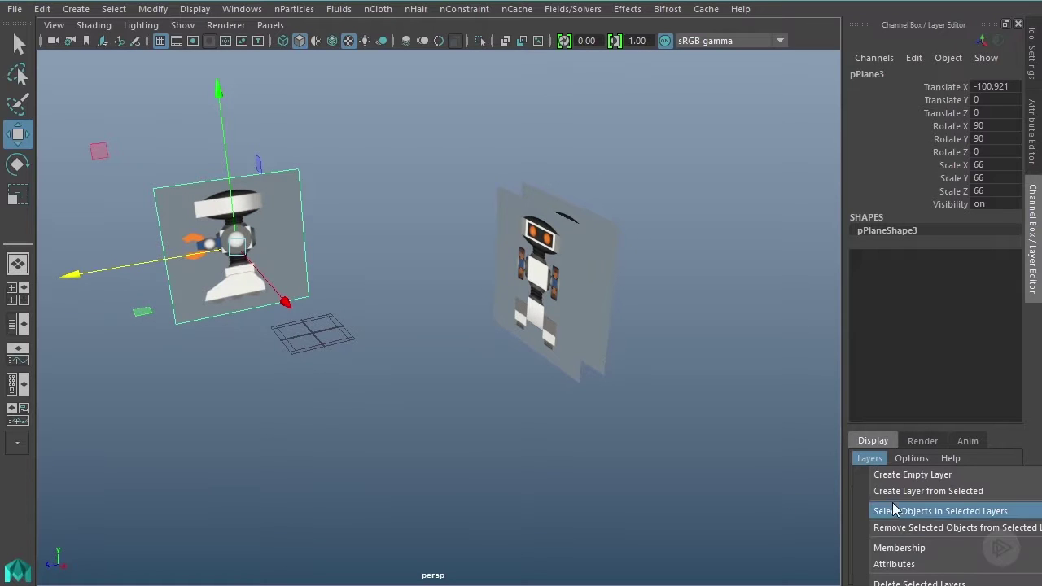
pyautogui.click(895, 491)
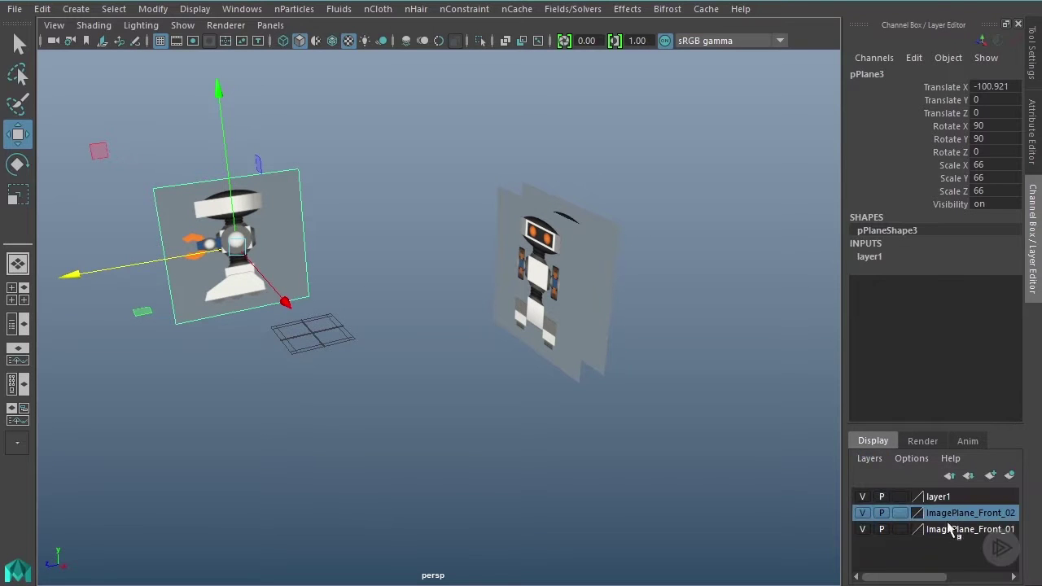
pyautogui.click(937, 498)
pyautogui.moveTo(936, 499); pyautogui.dragTo(936, 500, button='right')
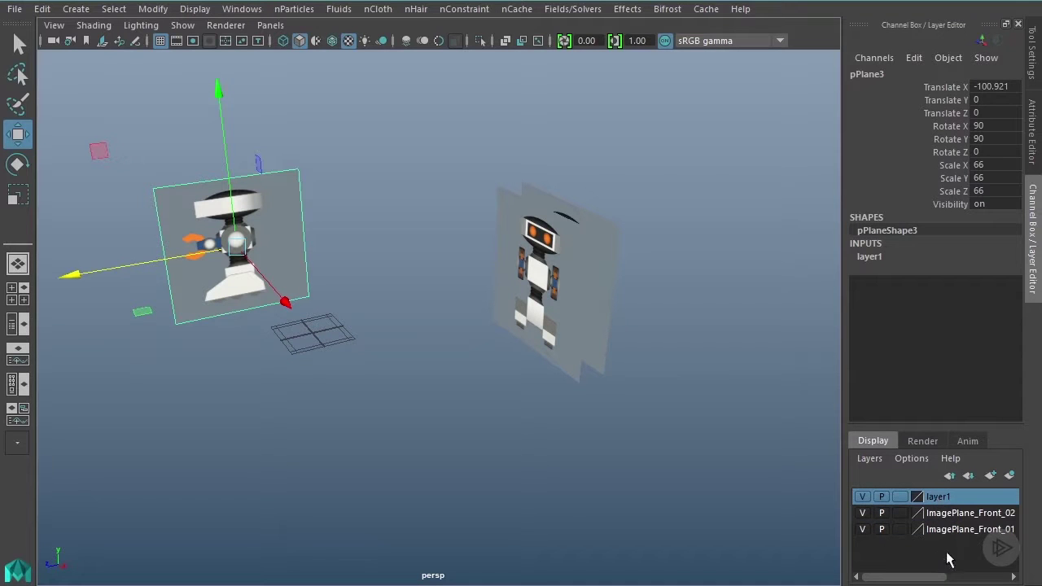
# Rename the side image plane's display layer as ImagePlane_Side_01.
pyautogui.click(400, 215)
pyautogui.click(257, 205)
pyautogui.doubleClick(931, 497)
pyautogui.moveTo(553, 279); pyautogui.dragTo(455, 270)
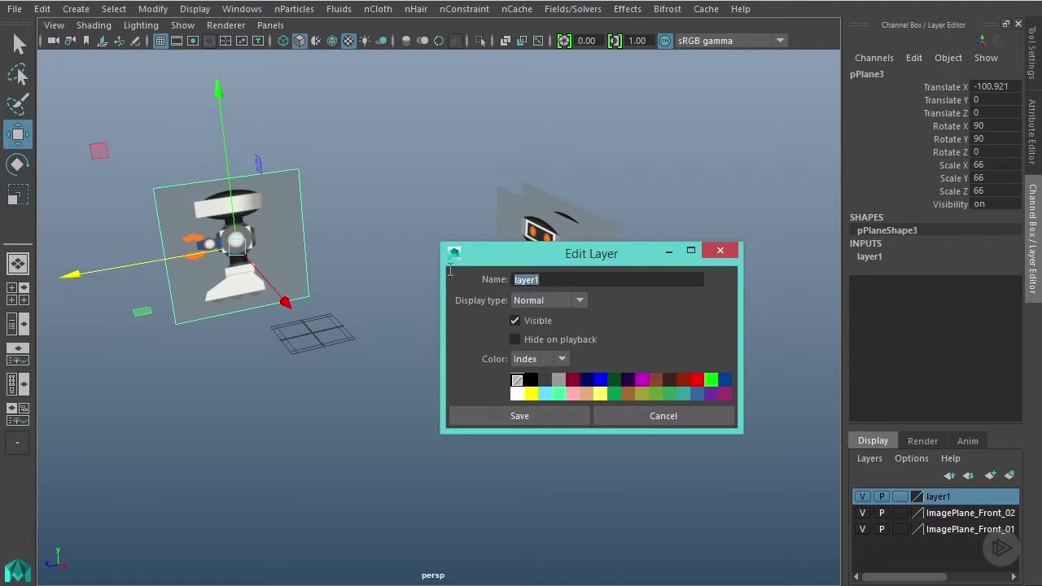
pyautogui.write('lane_Side_0')
pyautogui.click(540, 415)
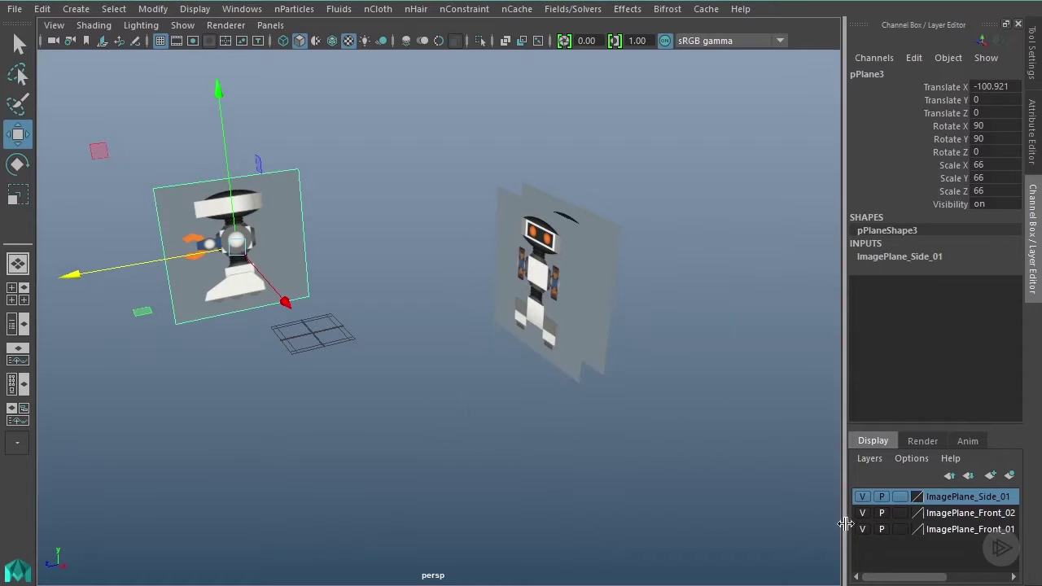
# Hide all three image plane layers one by one and show them again to check their visibility switches.
pyautogui.click(862, 529)
pyautogui.click(861, 513)
pyautogui.click(861, 496)
pyautogui.click(861, 496)
pyautogui.click(862, 513)
pyautogui.click(861, 529)
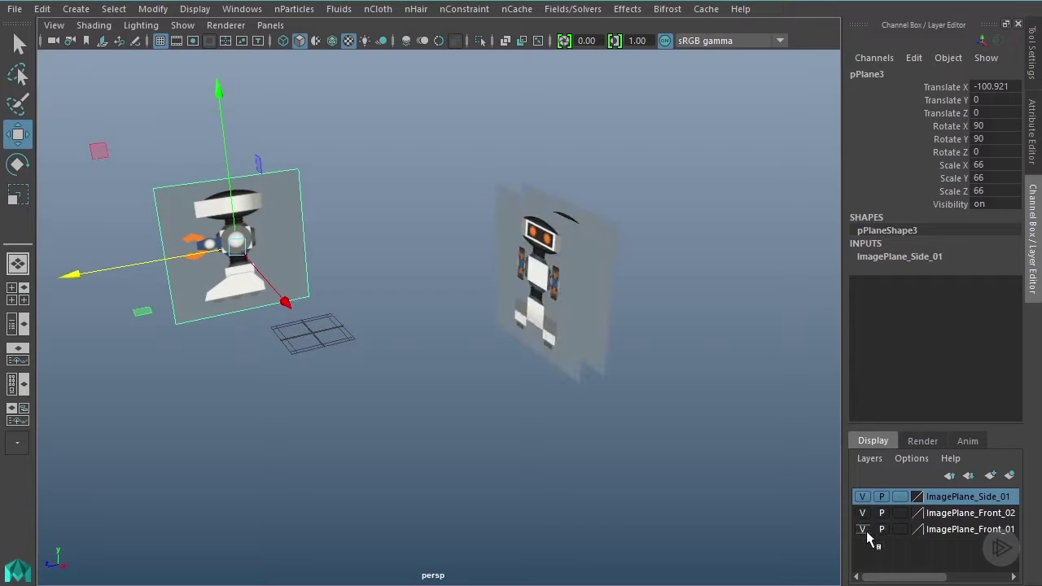
# Set the ImagePlane_Side_01, ImagePlane_Front_02 and ImagePlane_Front_01 layers to Reference display so their planes cannot be selected.
pyautogui.click(899, 497)
pyautogui.click(899, 496)
pyautogui.click(899, 513)
pyautogui.click(899, 513)
pyautogui.click(899, 529)
pyautogui.click(899, 529)
pyautogui.keyDown('alt'); pyautogui.moveTo(423, 410); pyautogui.dragTo(750, 437); pyautogui.keyUp('alt')
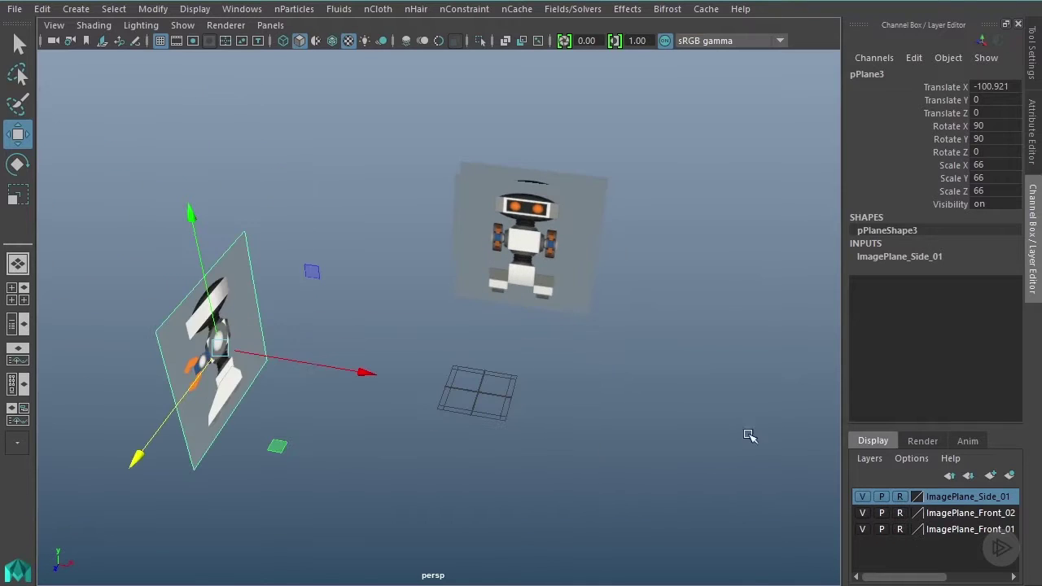
# Hide the ImagePlane_Side_01 and ImagePlane_Front_02 layers to view the full front plane alone, and show both again.
pyautogui.click(863, 496)
pyautogui.click(862, 513)
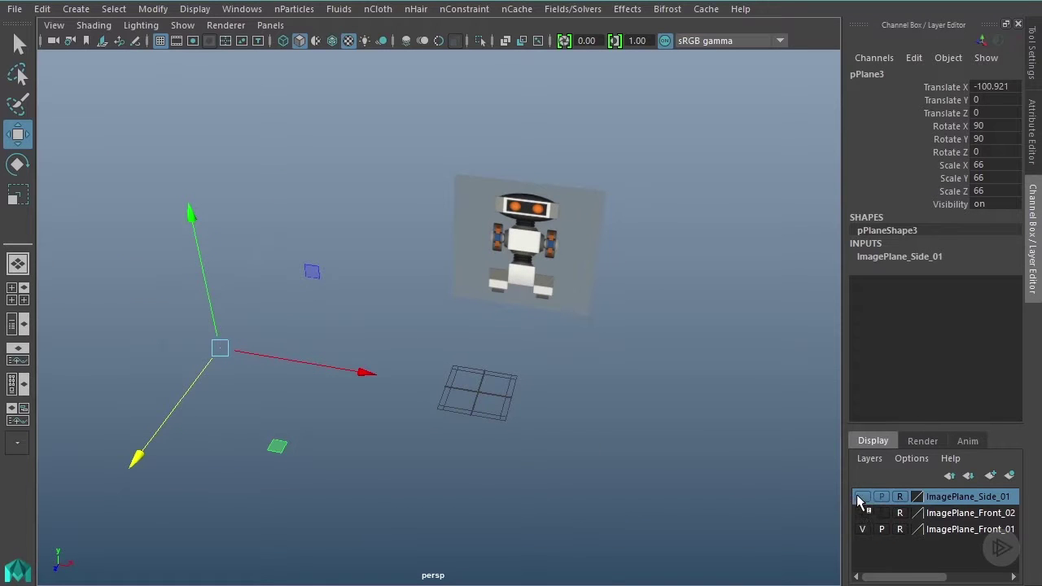
pyautogui.click(862, 497)
pyautogui.click(863, 512)
pyautogui.keyDown('alt'); pyautogui.moveTo(666, 414); pyautogui.dragTo(561, 405); pyautogui.keyUp('alt')
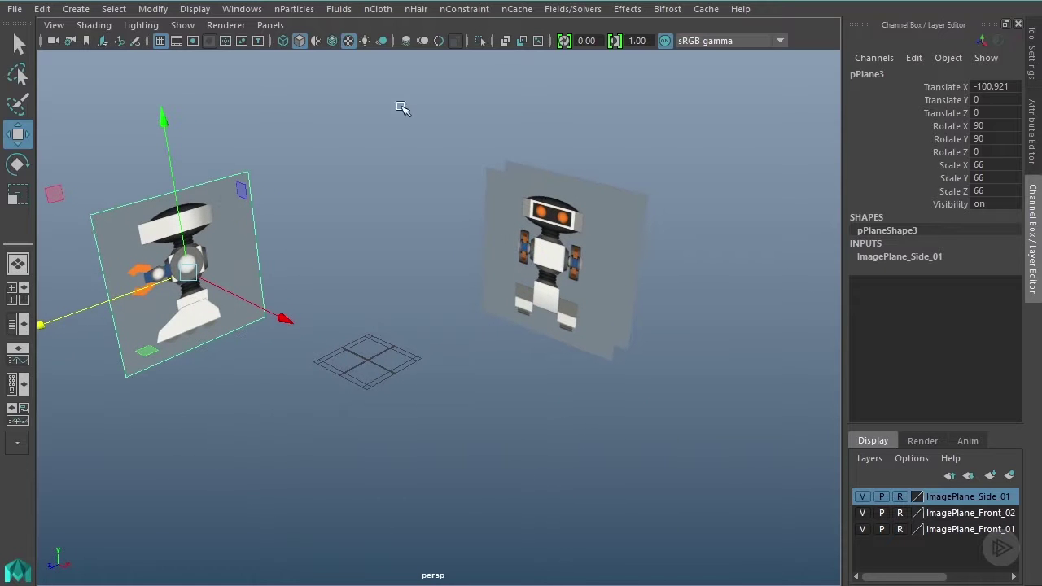
# Examine the robot's shapes on the front reference image, from the whole body to a close-up of the head.
pyautogui.keyDown('alt'); pyautogui.moveTo(446, 252); pyautogui.dragTo(487, 261); pyautogui.keyUp('alt')
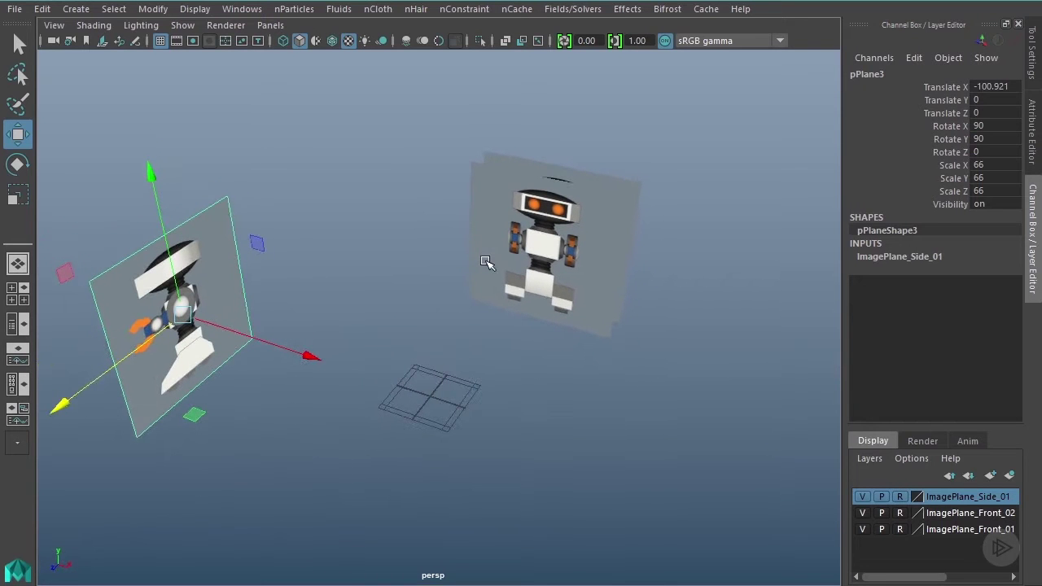
pyautogui.keyDown('alt'); pyautogui.moveTo(489, 276); pyautogui.dragTo(509, 256); pyautogui.keyUp('alt')
pyautogui.keyDown('alt'); pyautogui.moveTo(395, 249); pyautogui.dragTo(600, 352, button='right'); pyautogui.keyUp('alt')
pyautogui.keyDown('alt'); pyautogui.moveTo(599, 351); pyautogui.dragTo(551, 328); pyautogui.keyUp('alt')
pyautogui.keyDown('alt'); pyautogui.moveTo(550, 328); pyautogui.dragTo(695, 402, button='right'); pyautogui.keyUp('alt')
pyautogui.keyDown('alt'); pyautogui.moveTo(695, 402); pyautogui.dragTo(574, 395); pyautogui.keyUp('alt')
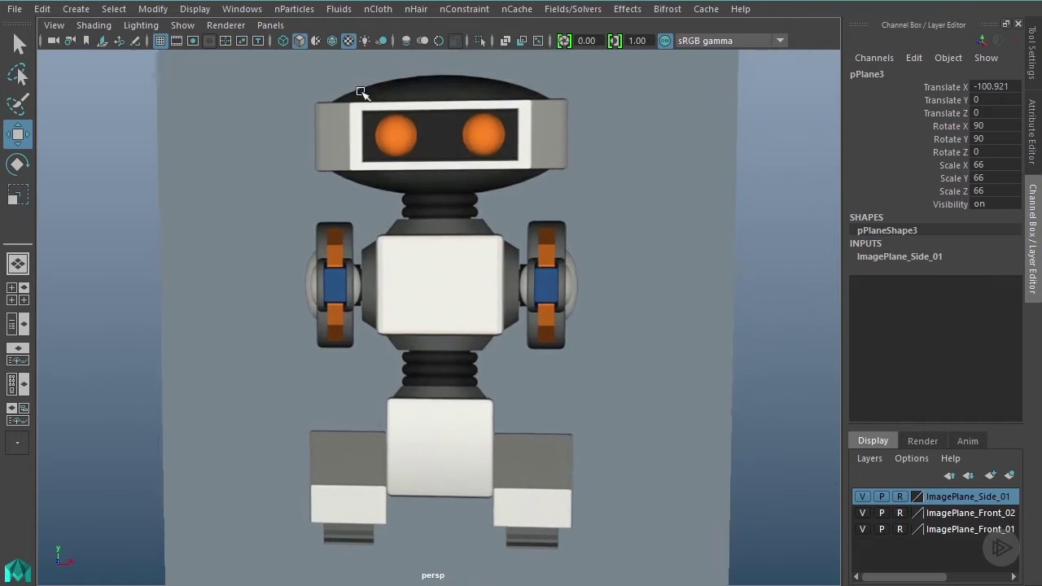
pyautogui.keyDown('alt'); pyautogui.moveTo(543, 282); pyautogui.dragTo(520, 279); pyautogui.keyUp('alt')
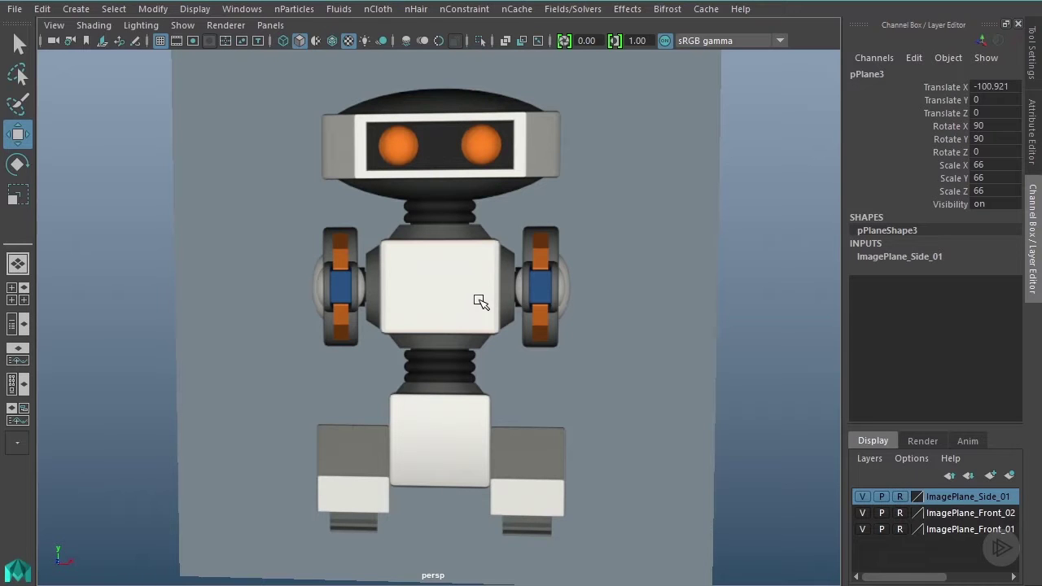
pyautogui.keyDown('alt'); pyautogui.moveTo(529, 321); pyautogui.dragTo(354, 325); pyautogui.keyUp('alt')
pyautogui.keyDown('alt'); pyautogui.moveTo(421, 311); pyautogui.dragTo(465, 250); pyautogui.keyUp('alt')
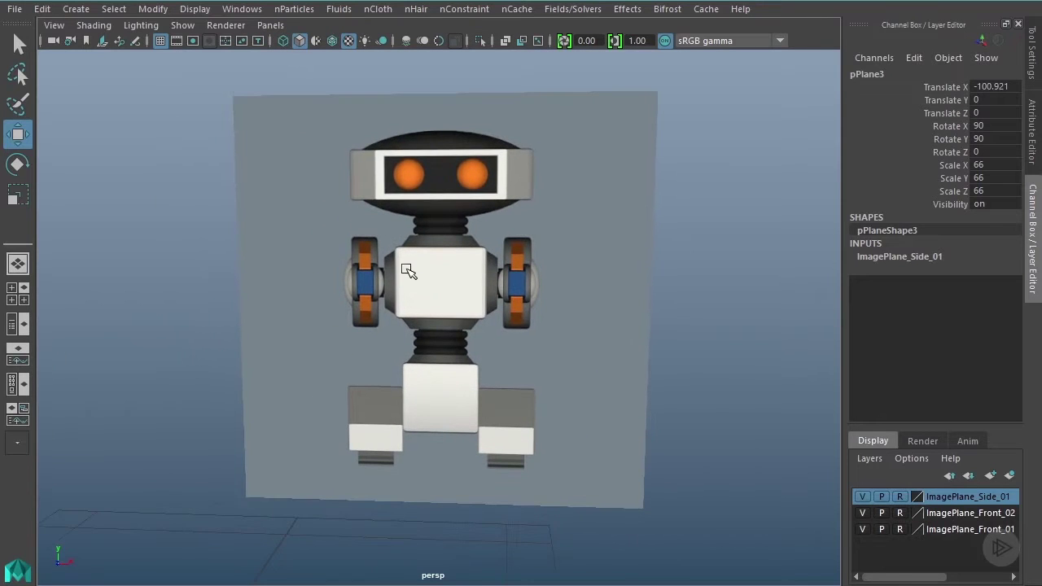
pyautogui.moveTo(408, 272)
pyautogui.keyDown('alt'); pyautogui.mouseDown()
pyautogui.moveTo(551, 264)
pyautogui.moveTo(442, 286)
pyautogui.moveTo(407, 256)
pyautogui.moveTo(407, 267)
pyautogui.mouseUp(); pyautogui.keyUp('alt')
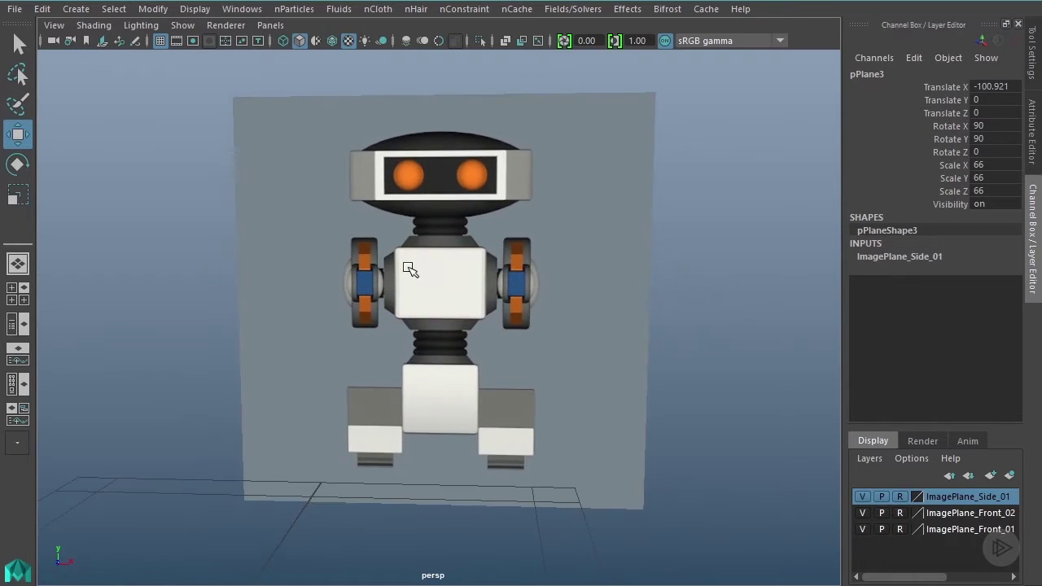
pyautogui.keyDown('alt'); pyautogui.moveTo(406, 267); pyautogui.dragTo(514, 297, button='right'); pyautogui.keyUp('alt')
pyautogui.keyDown('alt'); pyautogui.moveTo(513, 298); pyautogui.dragTo(507, 463, button='middle'); pyautogui.keyUp('alt')
pyautogui.keyDown('alt'); pyautogui.moveTo(347, 256); pyautogui.dragTo(545, 318, button='right'); pyautogui.keyUp('alt')
pyautogui.keyDown('alt'); pyautogui.moveTo(476, 304); pyautogui.dragTo(486, 304); pyautogui.keyUp('alt')
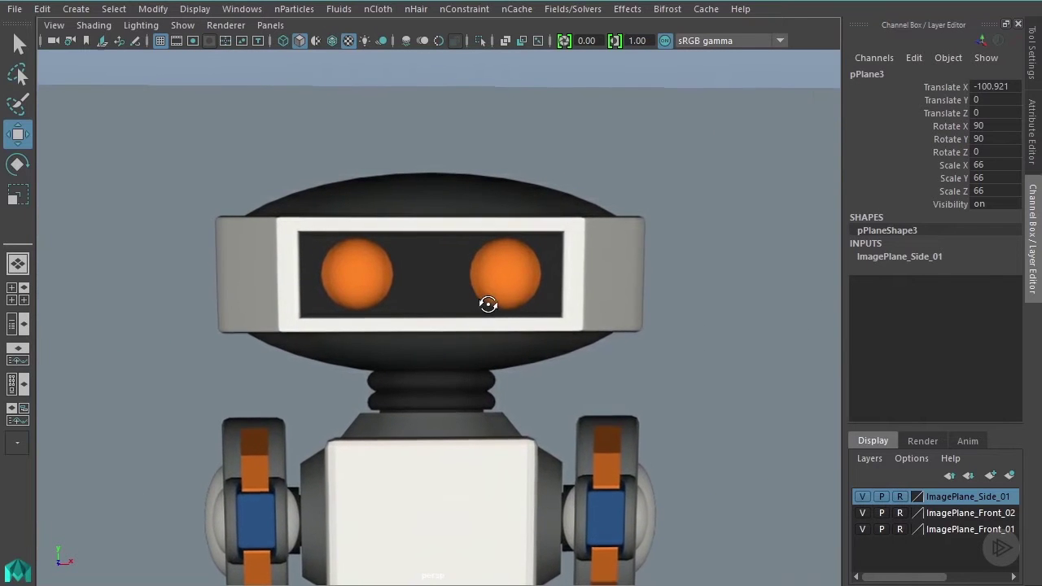